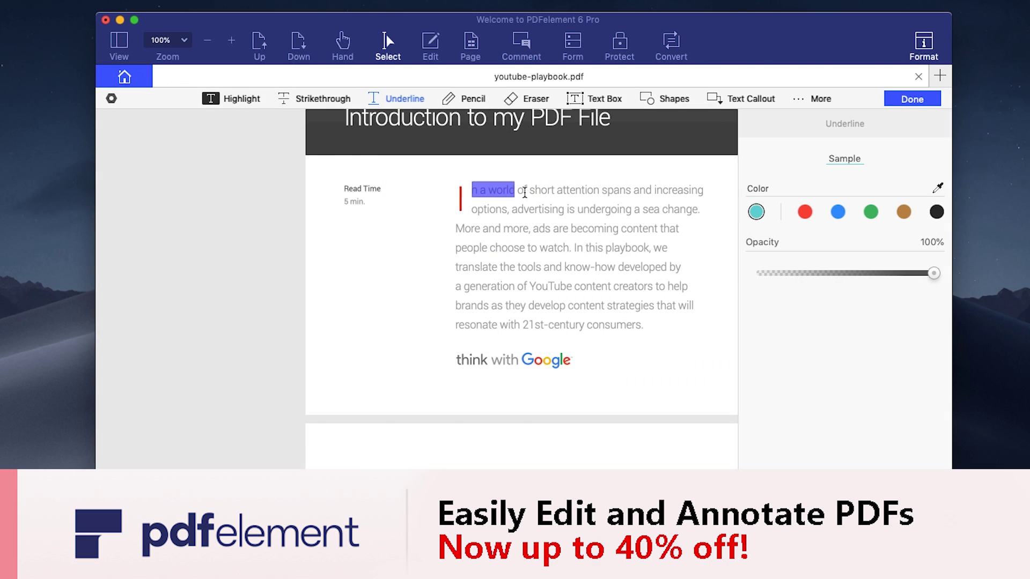
# - Underline the first line of the introduction paragraph beginning "In a world" in turquoise
pyautogui.moveTo(525, 192); pyautogui.dragTo(706, 192)
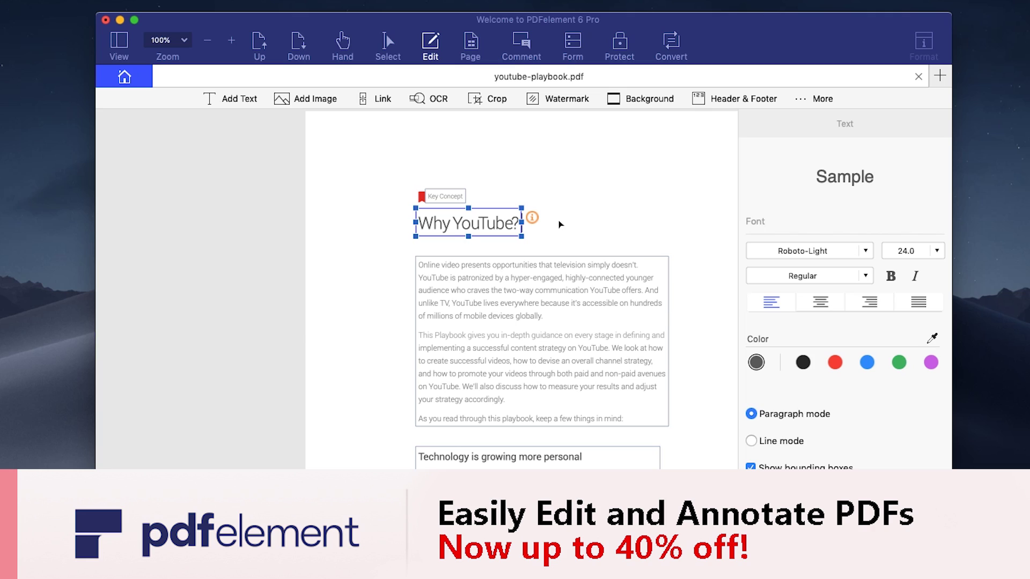
# - Change the heading "Why YouTube?" to "Why Vimeo?" in the PDF page
pyautogui.press('BackSpace')
pyautogui.press('BackSpace')
pyautogui.press('BackSpace')
pyautogui.press('BackSpace')
pyautogui.press('BackSpace')
pyautogui.press('BackSpace')
pyautogui.press('BackSpace')
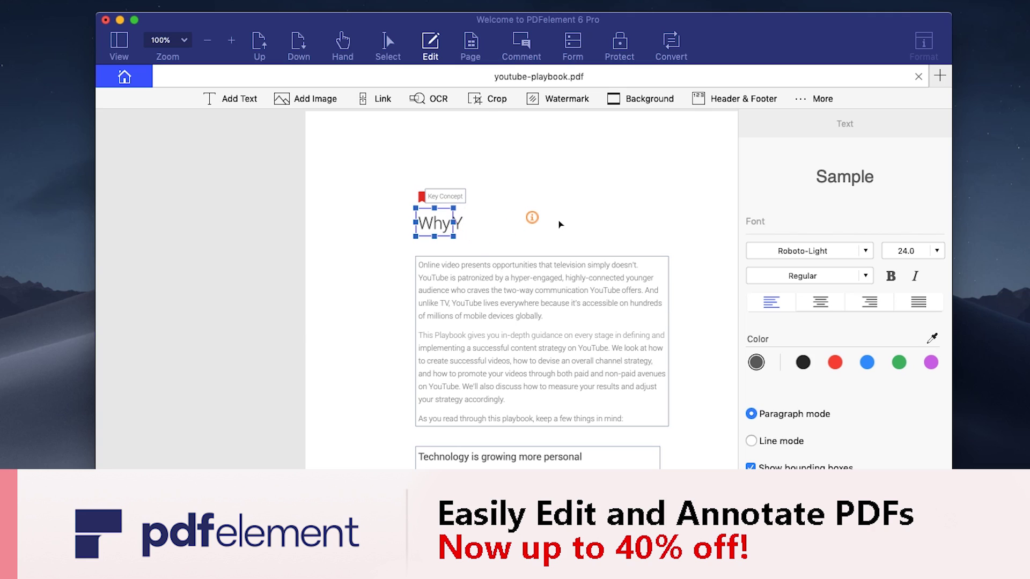
pyautogui.press('BackSpace')
pyautogui.write('Vimeo?')
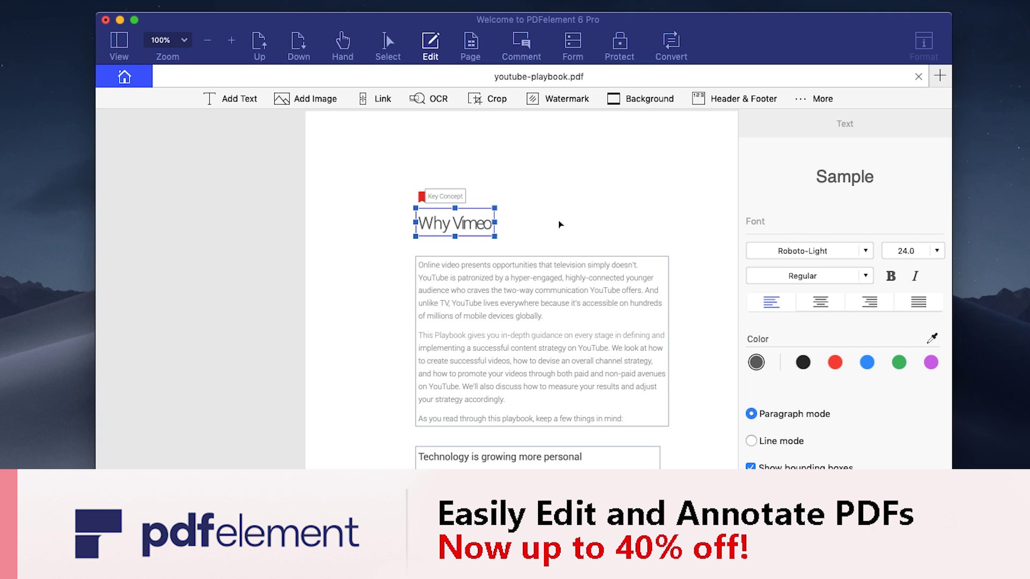
pyautogui.click(639, 214)
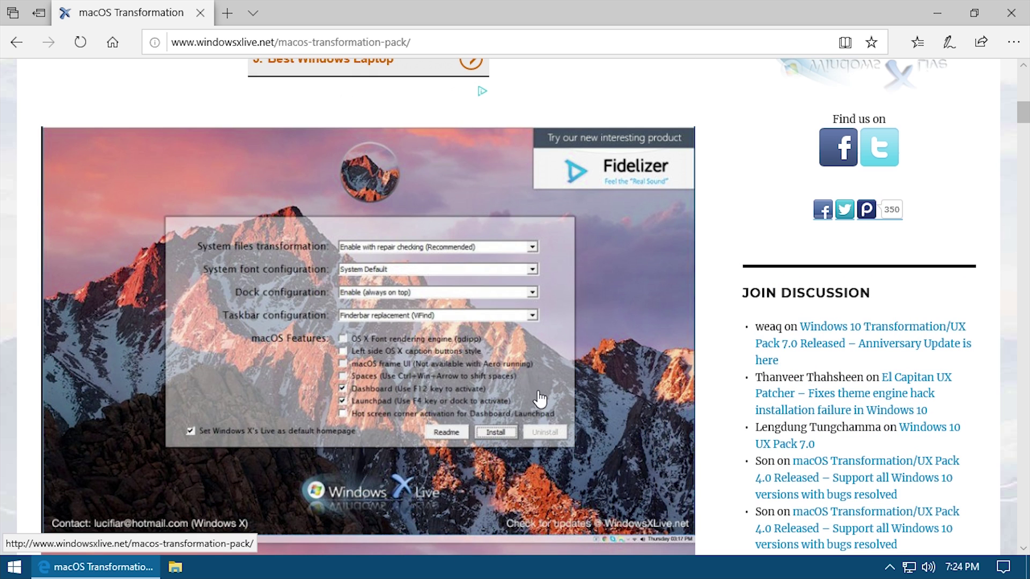
# - Examine the macOS Transformation Pack web page, including its screenshots, feature list, credits and changelog
pyautogui.scroll(-8, 638, 415)
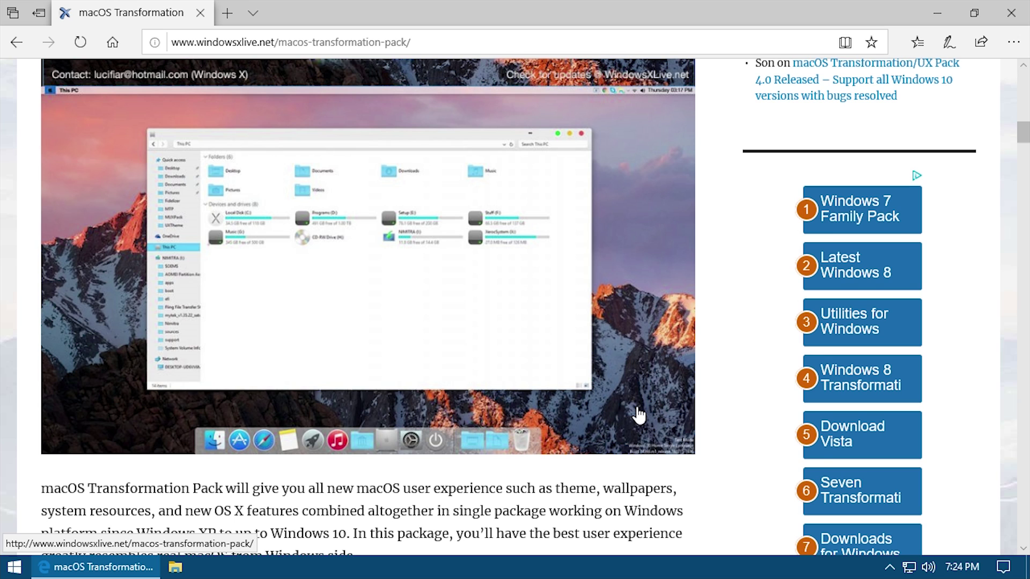
pyautogui.scroll(-10, 639, 415)
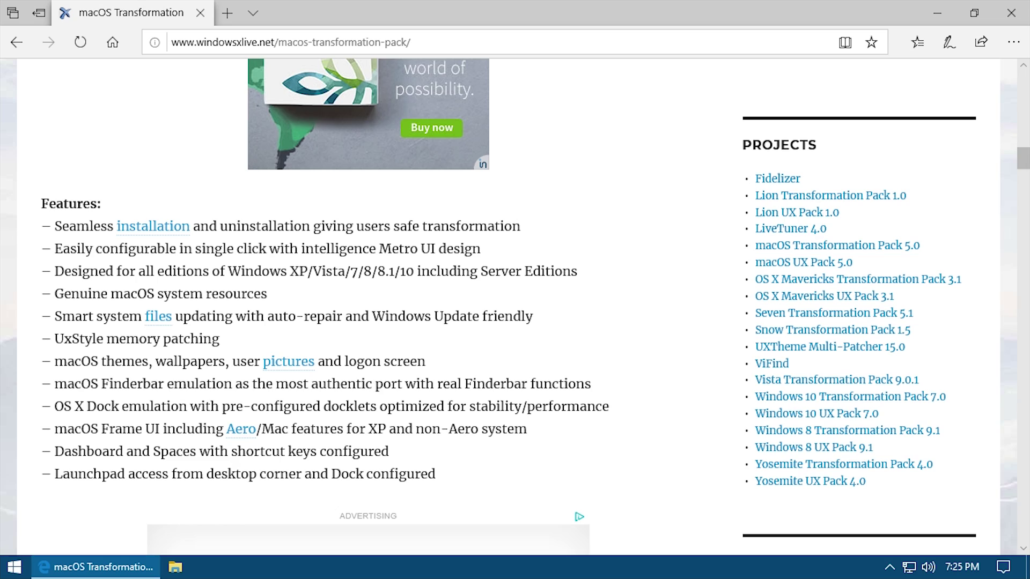
pyautogui.scroll(-10, 373, 354)
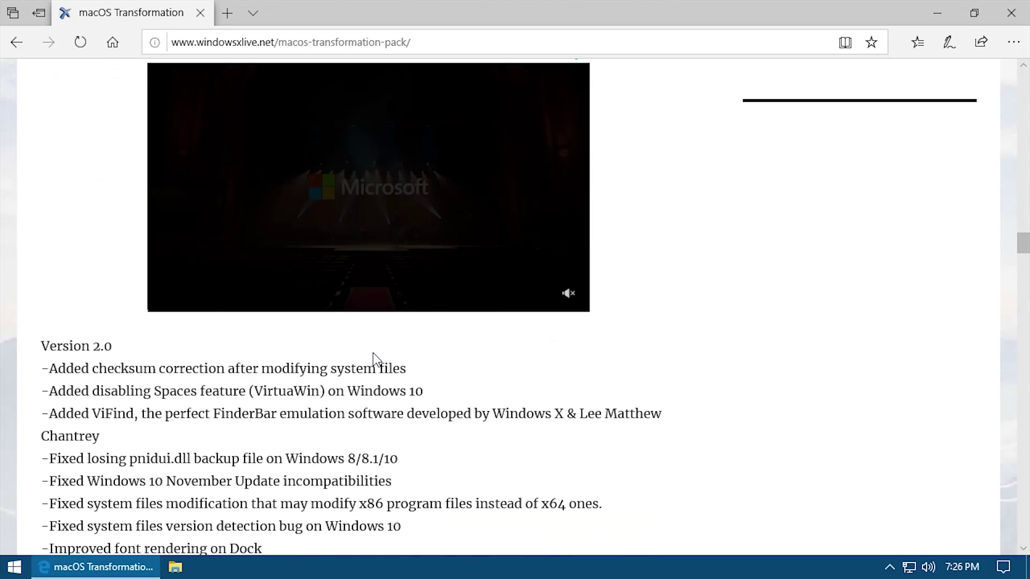
pyautogui.scroll(-3, 372, 354)
pyautogui.scroll(12, 371, 358)
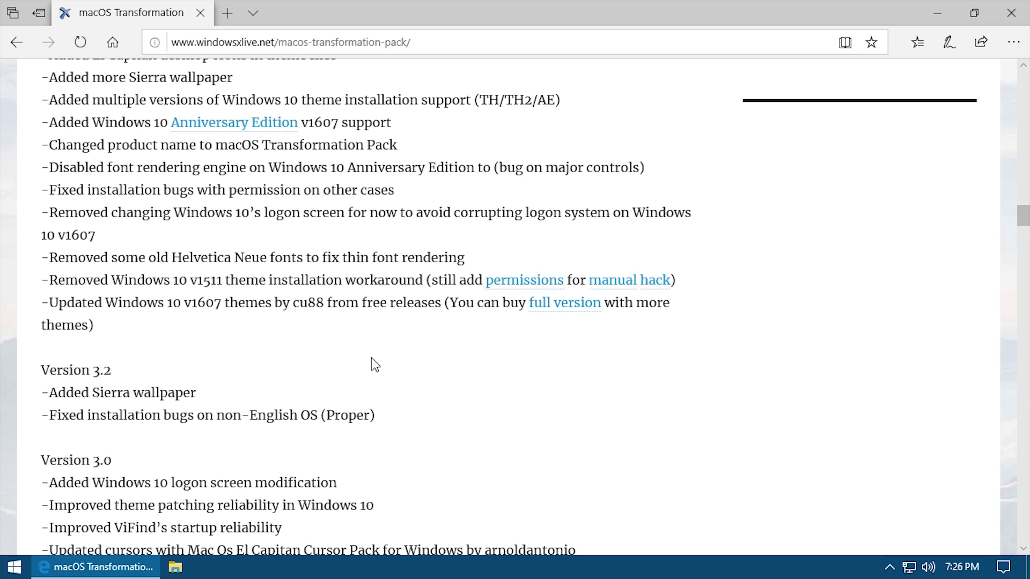
pyautogui.scroll(7, 374, 363)
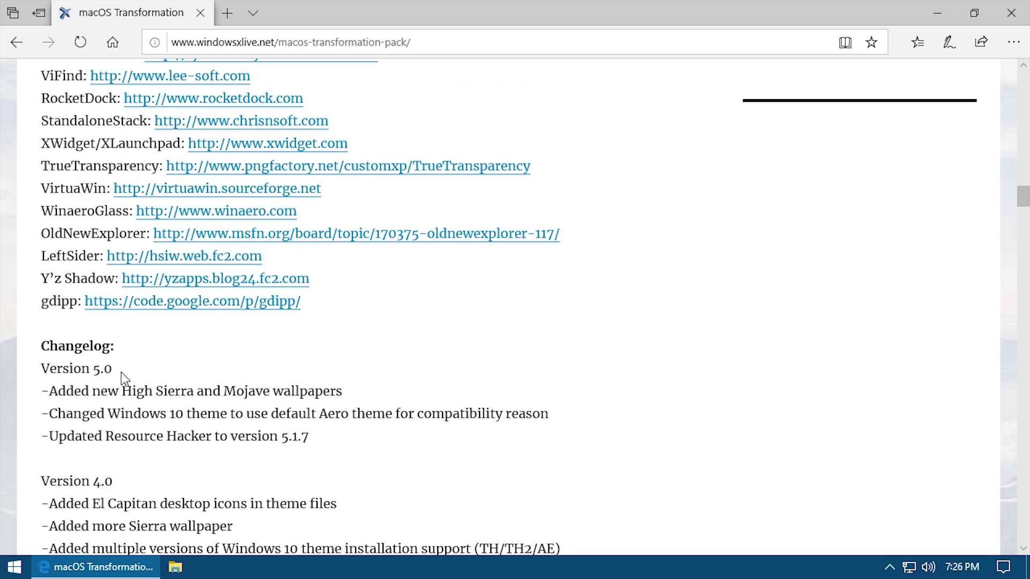
pyautogui.moveTo(223, 391); pyautogui.dragTo(236, 391)
pyautogui.click(236, 391)
pyautogui.scroll(5, 131, 384)
pyautogui.scroll(-1, 131, 384)
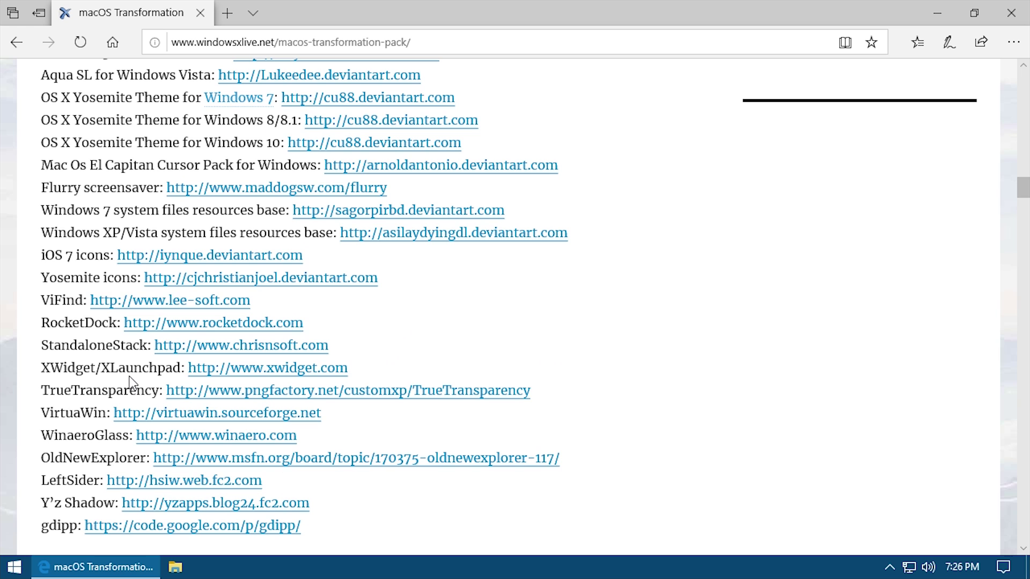
pyautogui.scroll(-1, 130, 384)
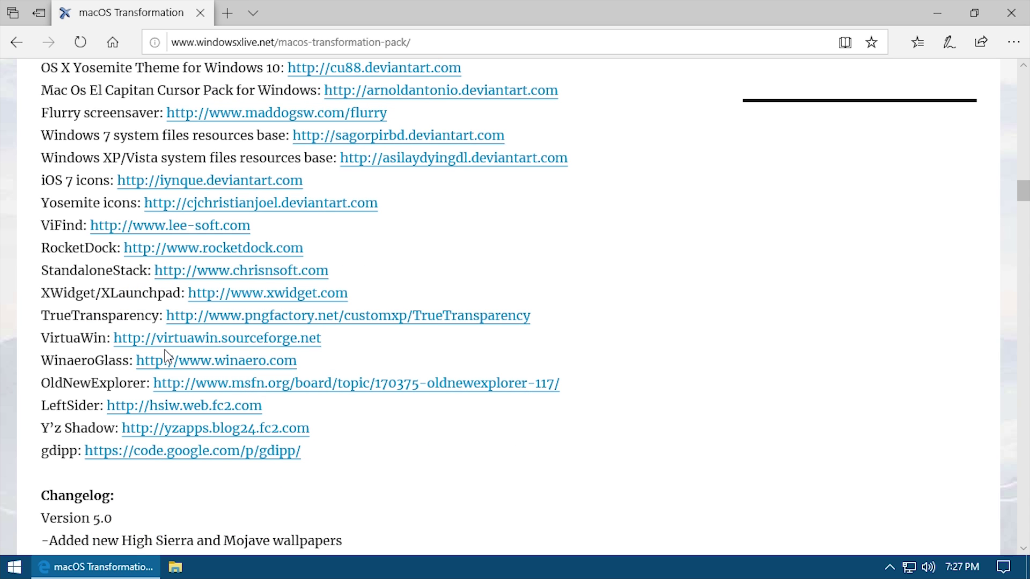
pyautogui.scroll(6, 408, 389)
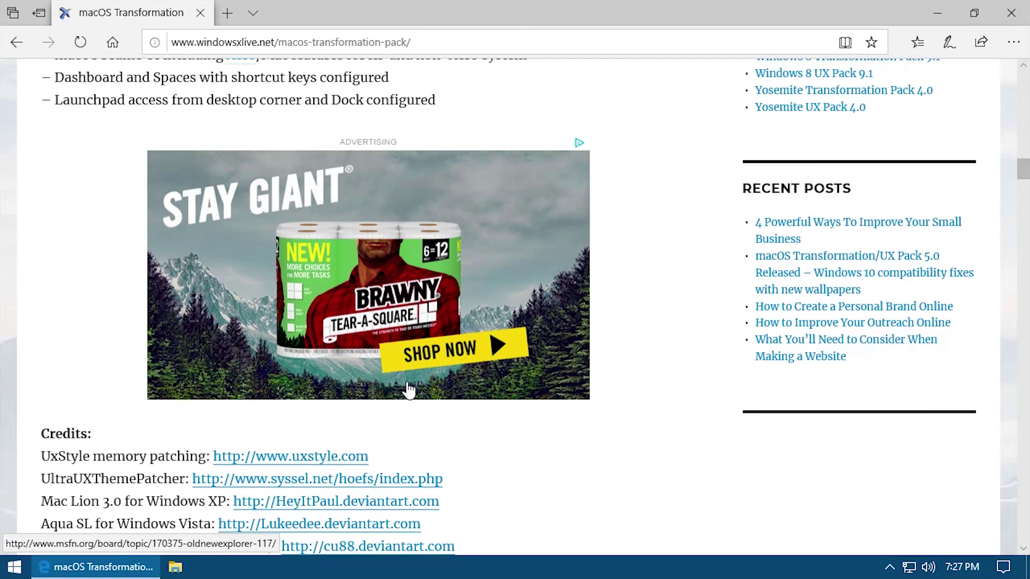
# - Minimize the browser, run macOS Transformation Pack 5.0.exe from the desktop and agree to restart the computer for pending file updates
pyautogui.click(944, 14)
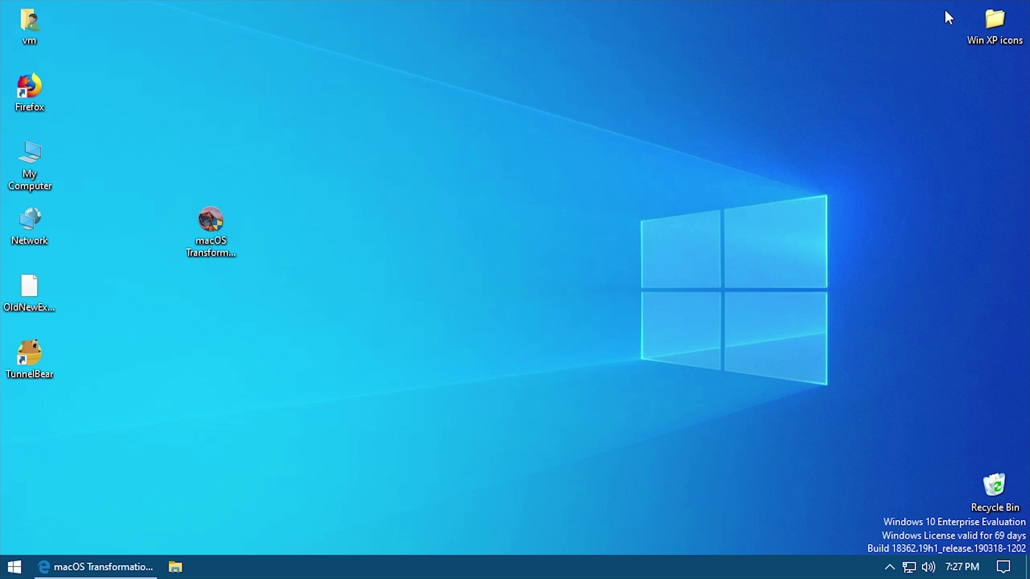
pyautogui.click(225, 243)
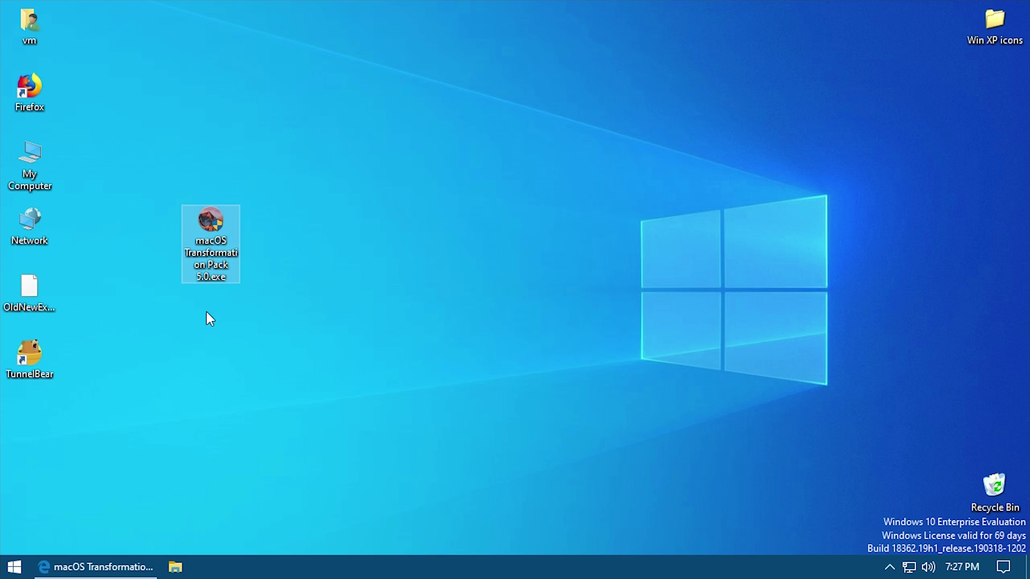
pyautogui.moveTo(210, 226)
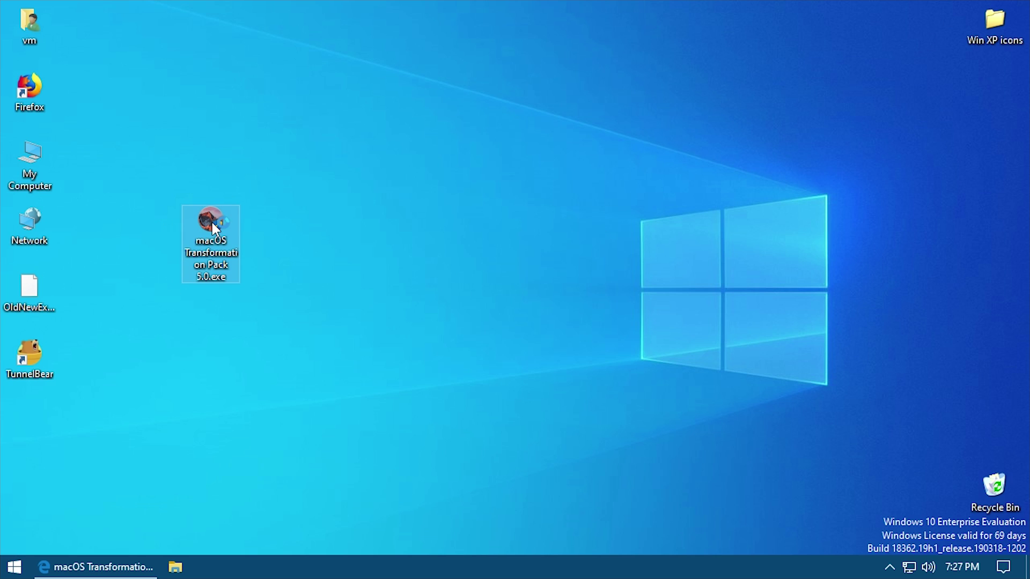
pyautogui.doubleClick(213, 222)
pyautogui.click(426, 399)
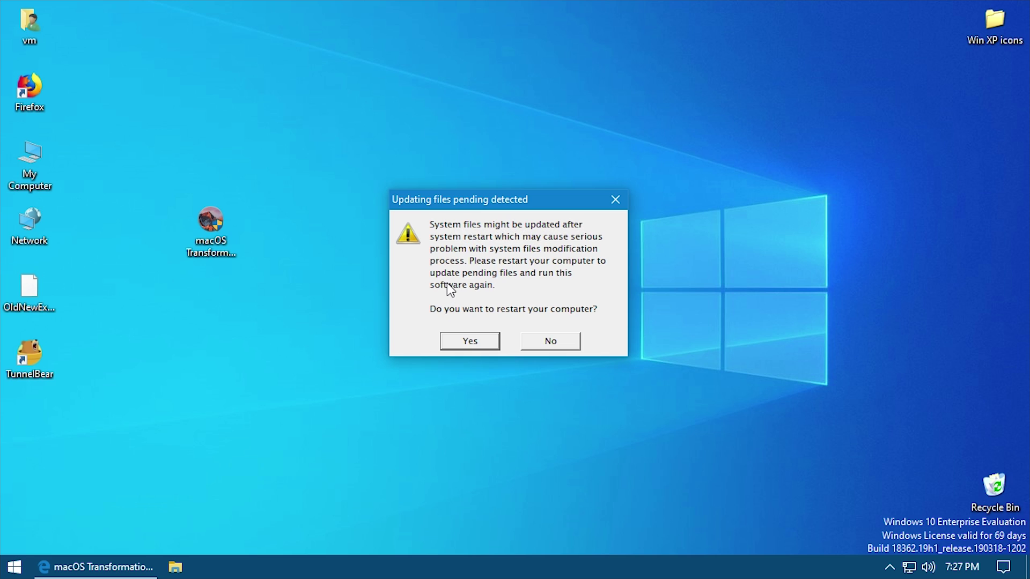
pyautogui.click(471, 342)
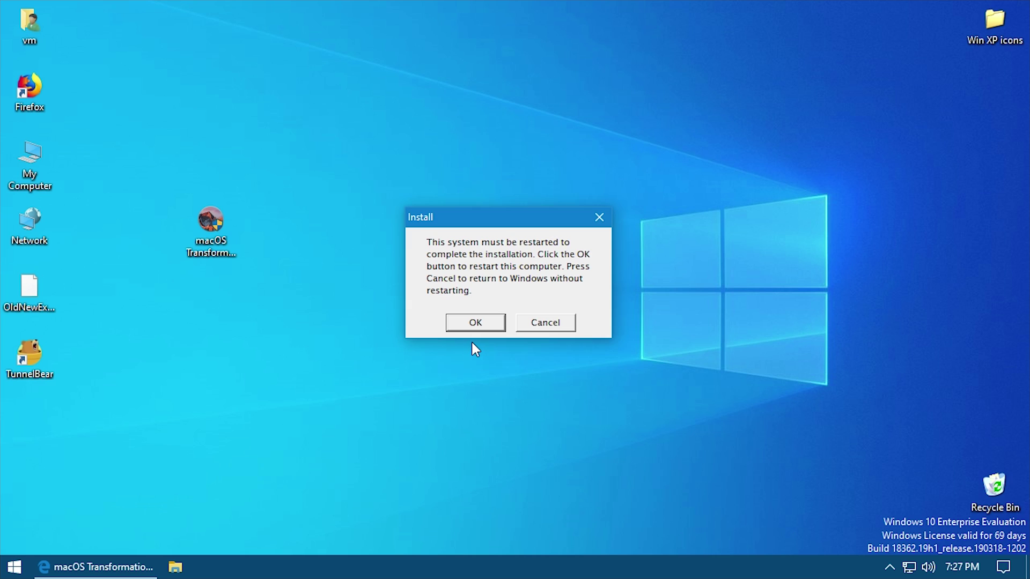
pyautogui.click(468, 328)
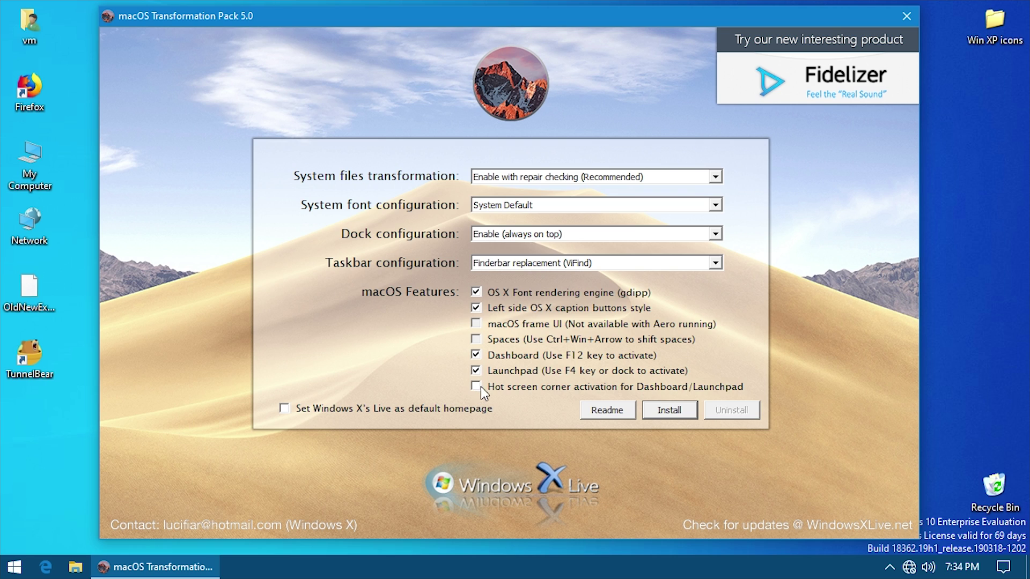
# - Start the installation with the selected options and restart the computer after the removal of the existing UltraUXThemePatcher
pyautogui.click(680, 416)
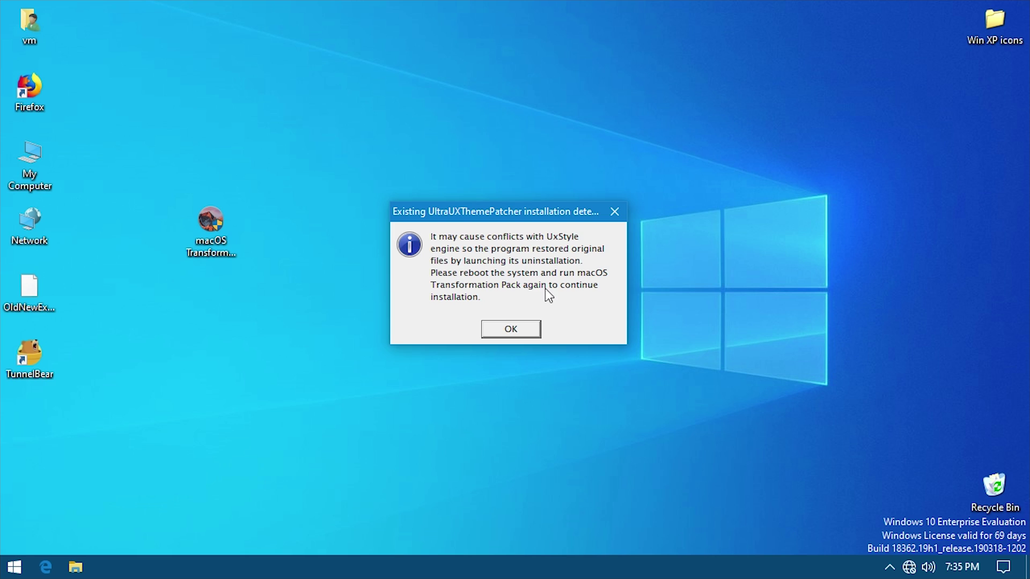
pyautogui.click(525, 332)
pyautogui.click(469, 319)
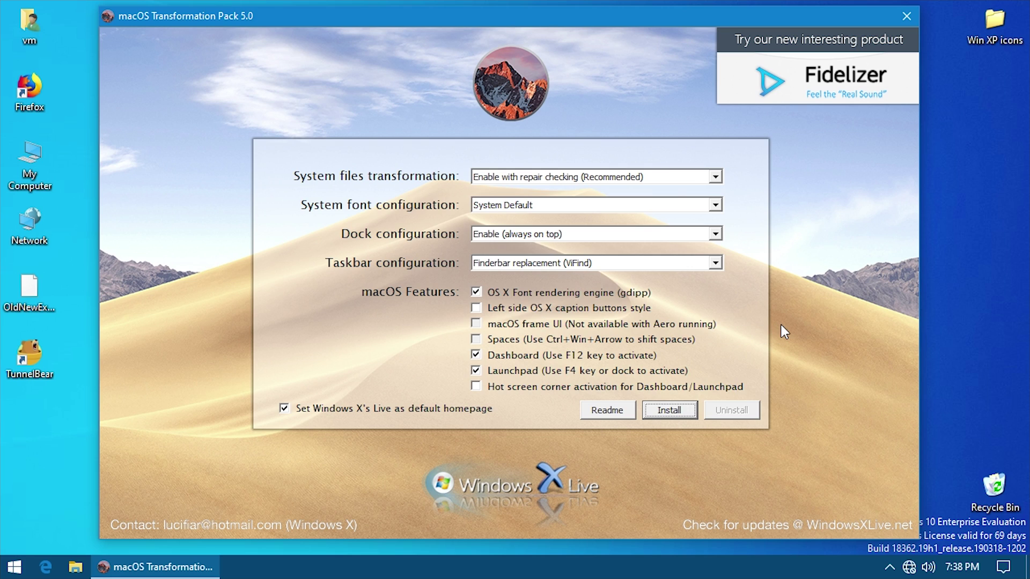
# - Enable the left side OS X caption buttons style and start the macOS Transformation Pack installation
pyautogui.click(476, 307)
pyautogui.click(659, 414)
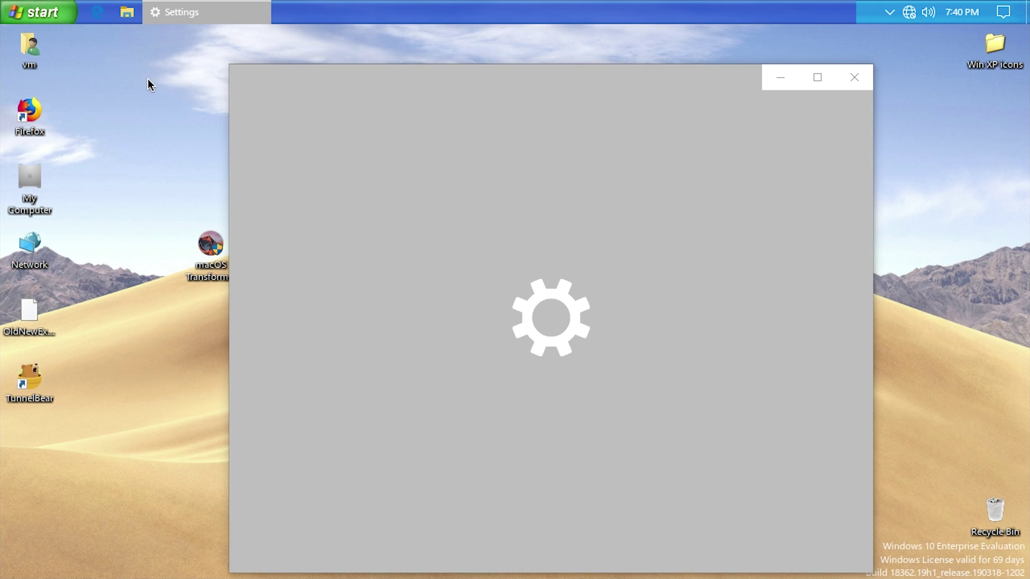
# - Exit the Windows XP-style Start menu replacement to bring back the standard taskbar look
pyautogui.rightClick(44, 15)
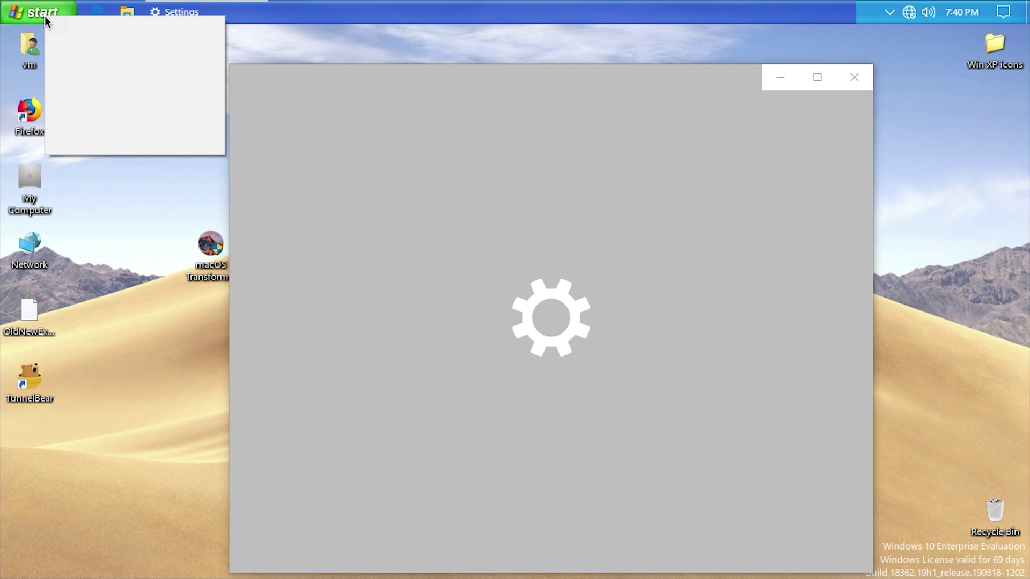
pyautogui.click(72, 145)
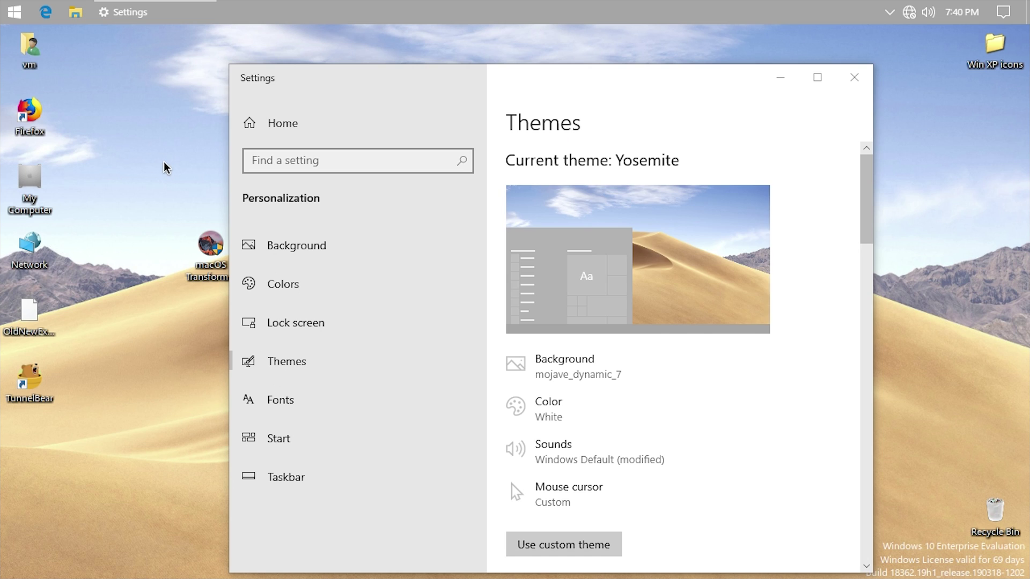
# - Examine the desktop context menu and the current theme's background, color, sounds and mouse cursor in the Themes settings
pyautogui.rightClick(153, 156)
pyautogui.click(131, 127)
pyautogui.rightClick(127, 119)
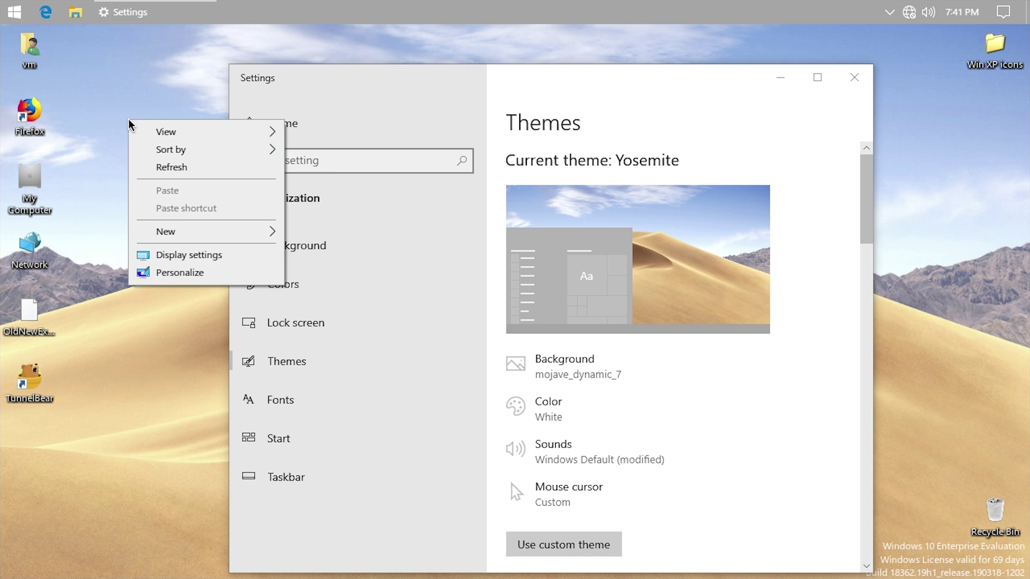
pyautogui.click(121, 119)
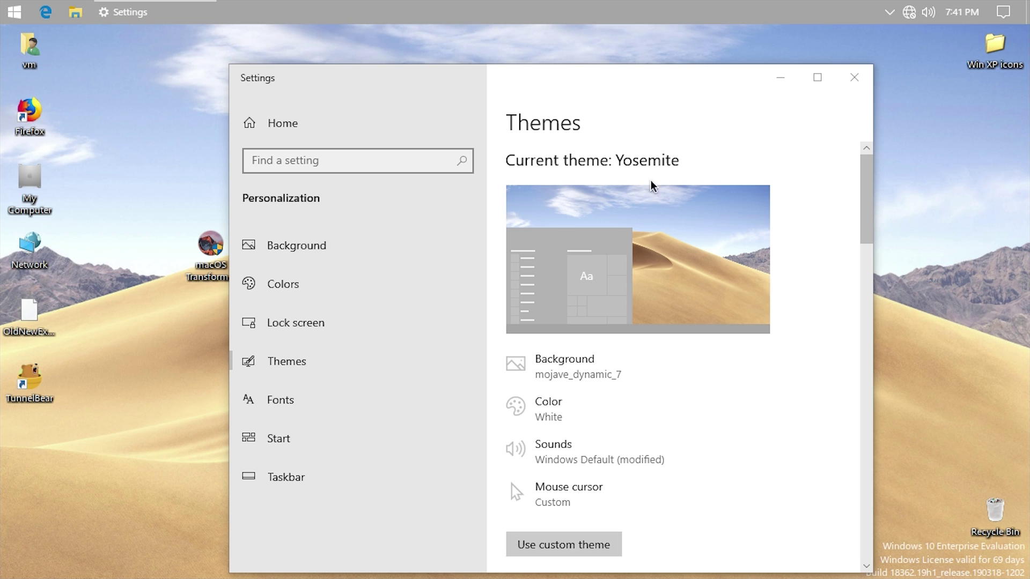
pyautogui.scroll(-3, 634, 405)
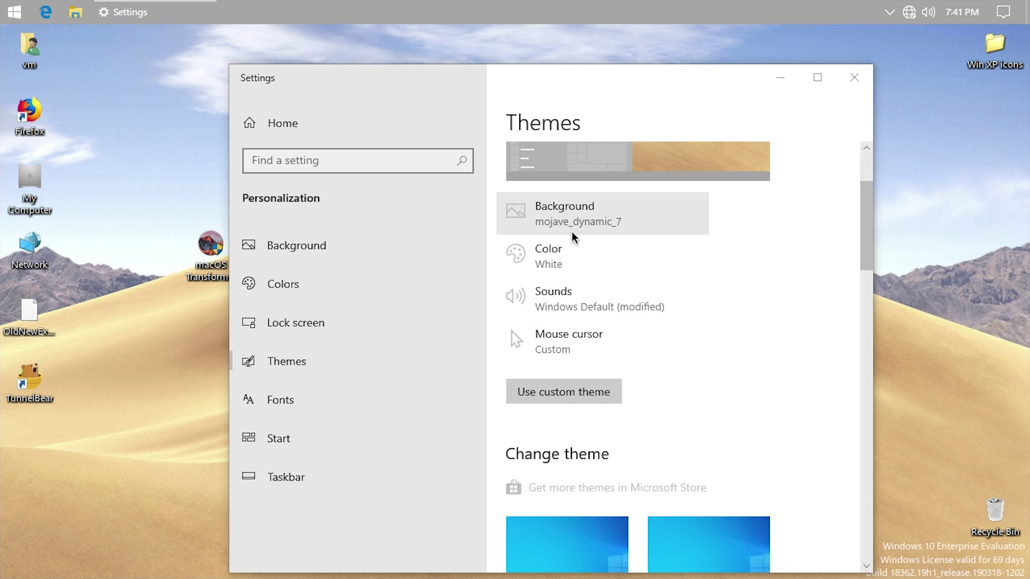
pyautogui.scroll(-4, 588, 298)
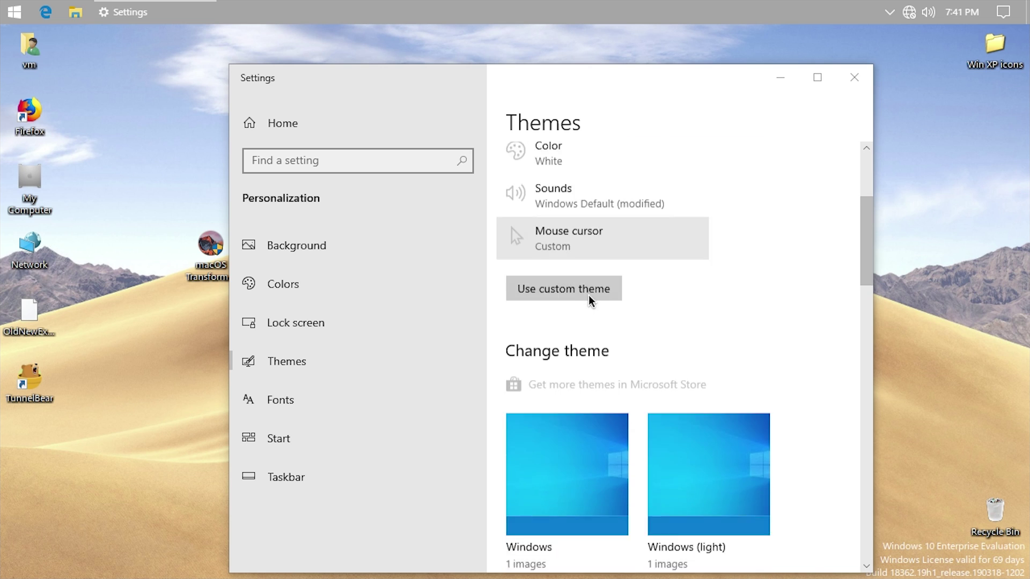
pyautogui.scroll(7, 600, 336)
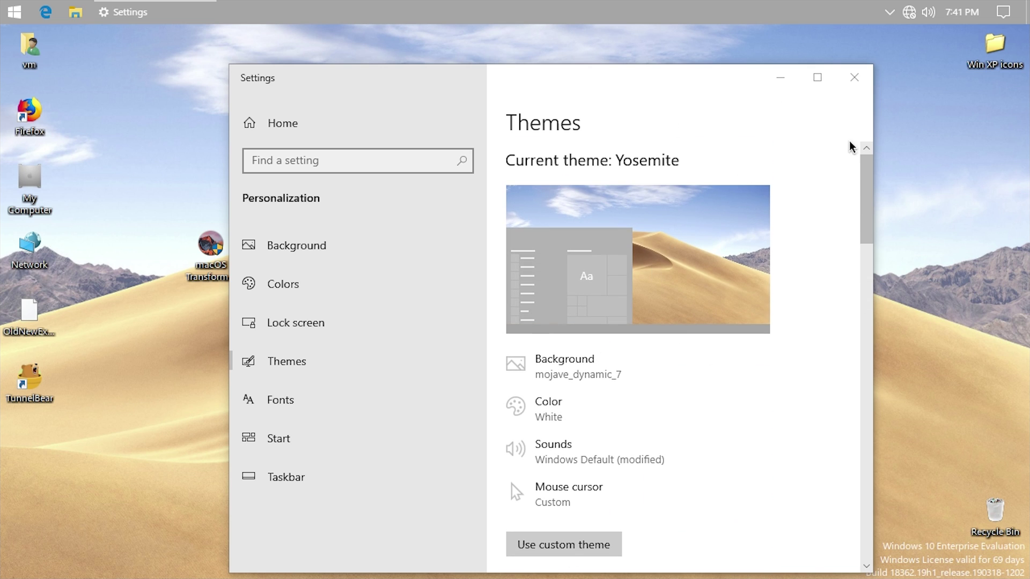
# - Close the Themes settings and restart the computer to complete the installation
pyautogui.click(854, 78)
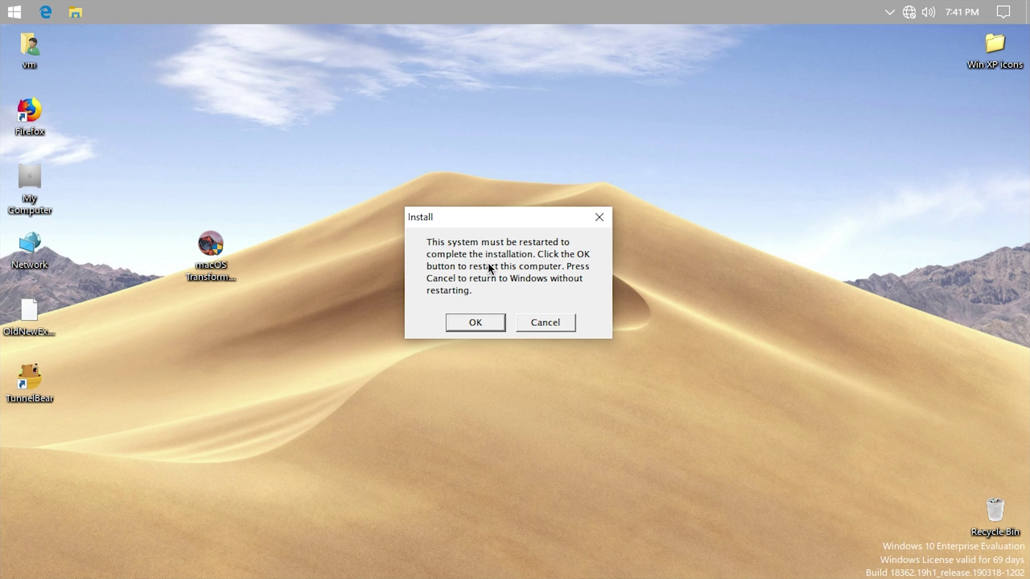
pyautogui.click(490, 330)
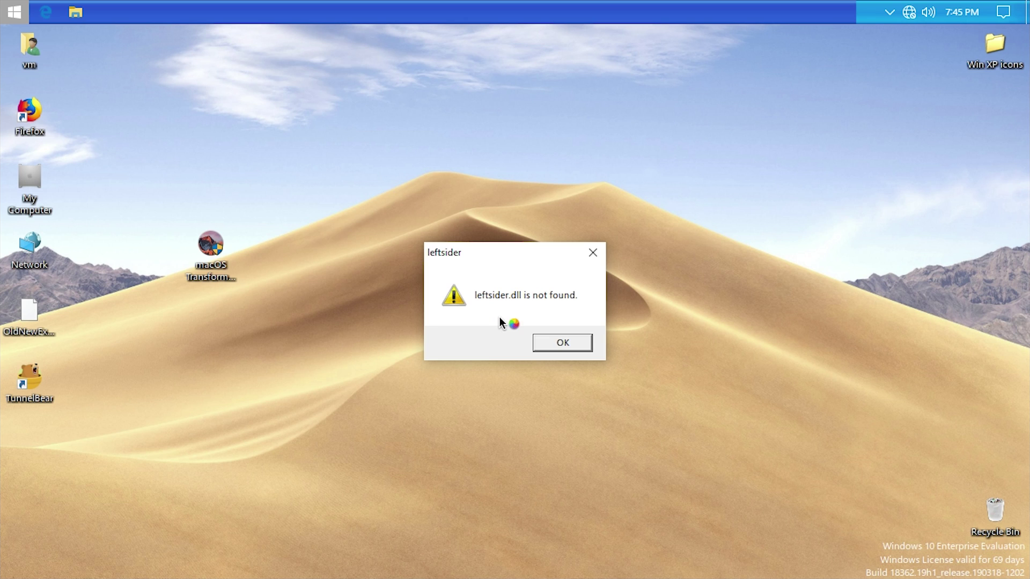
# - Dismiss the leftsider message and exit the XP-style Start menu replacement so the Finderbar can take over
pyautogui.click(552, 352)
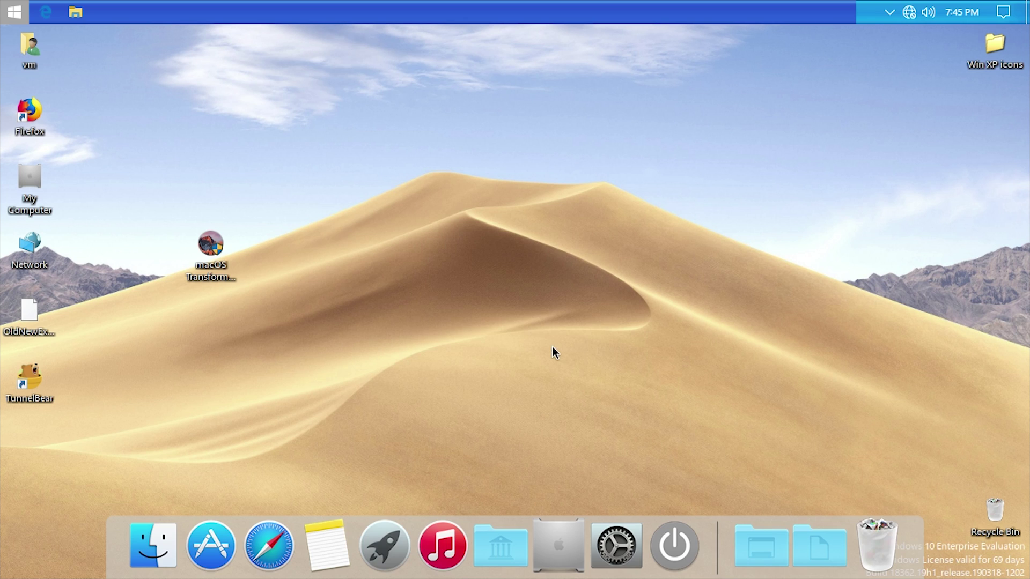
pyautogui.rightClick(15, 12)
pyautogui.click(63, 147)
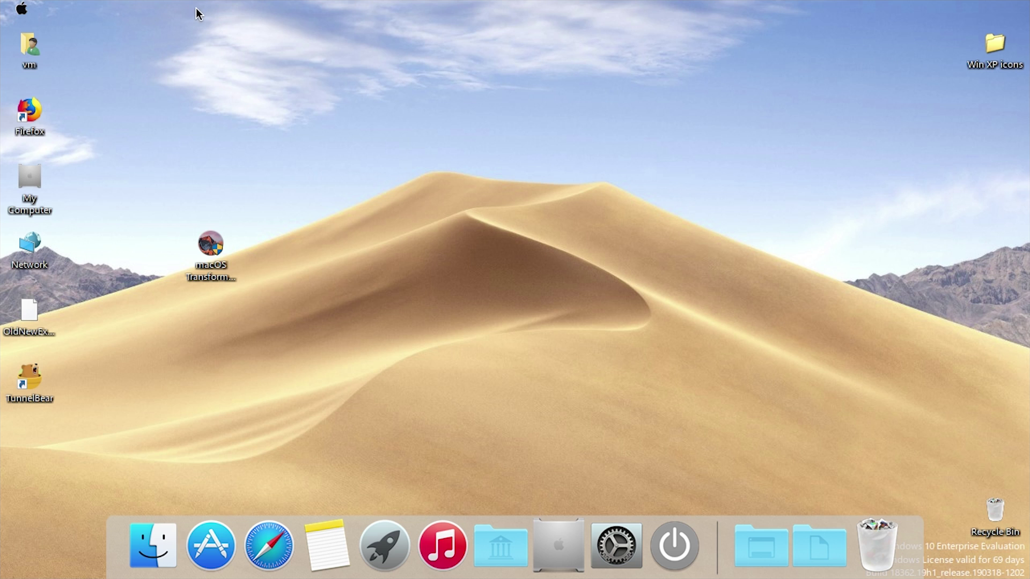
pyautogui.click(21, 12)
pyautogui.click(120, 35)
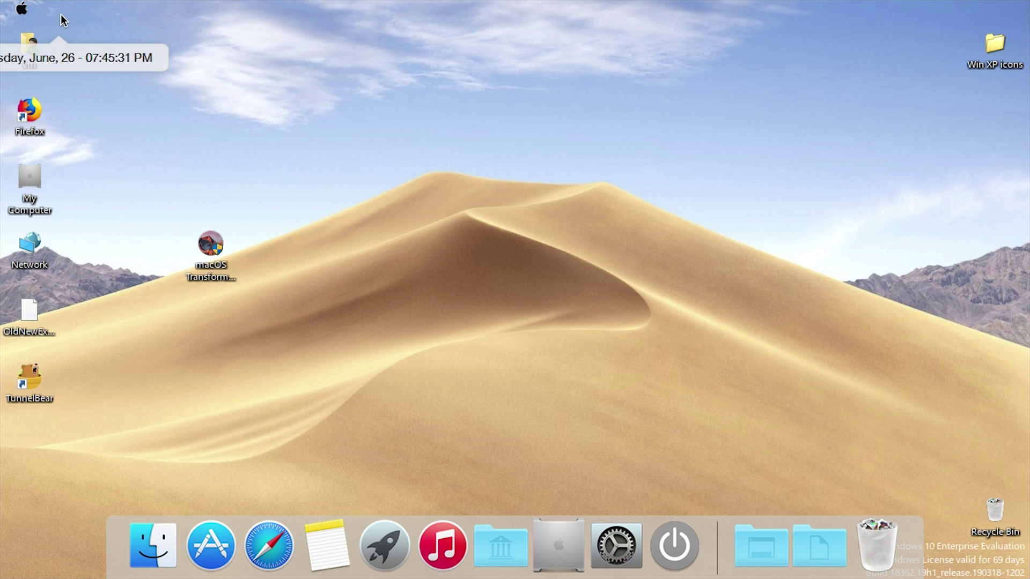
pyautogui.moveTo(793, 80); pyautogui.dragTo(665, 210)
pyautogui.moveTo(444, 113); pyautogui.dragTo(529, 24)
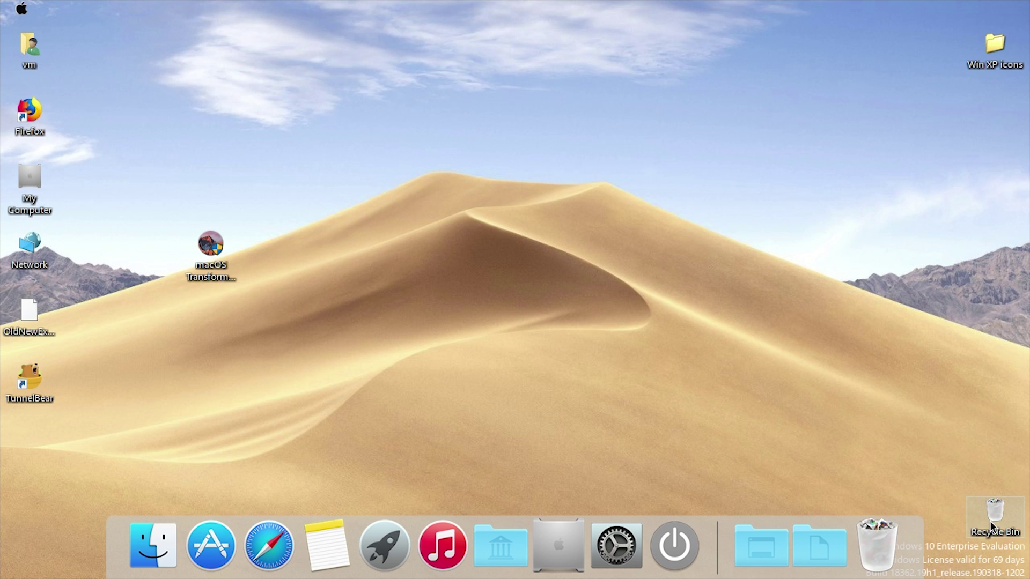
# - Move the Recycle Bin desktop icon up so it sits clear of the dock
pyautogui.moveTo(996, 520); pyautogui.dragTo(994, 434)
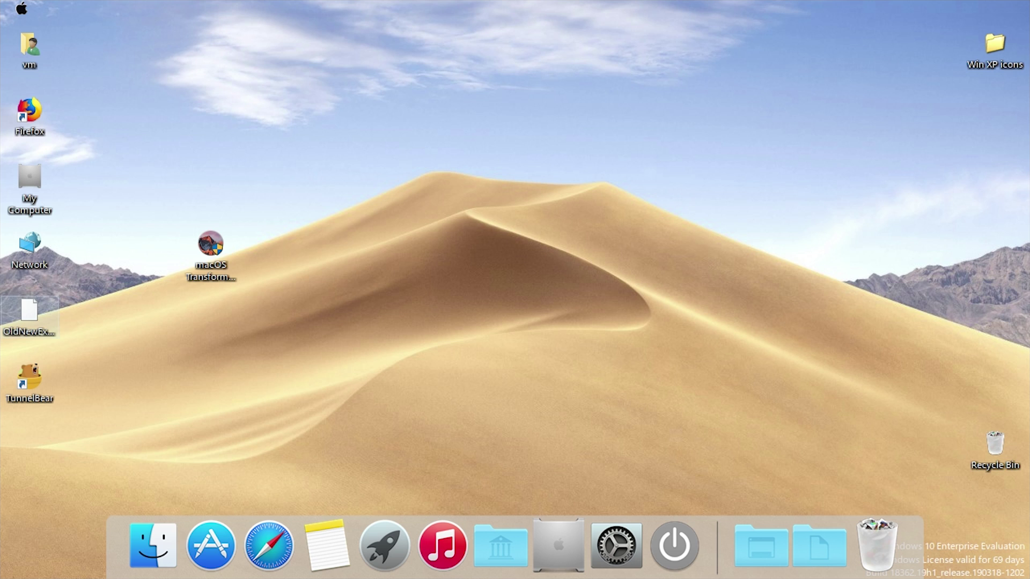
pyautogui.moveTo(50, 181); pyautogui.dragTo(24, 166)
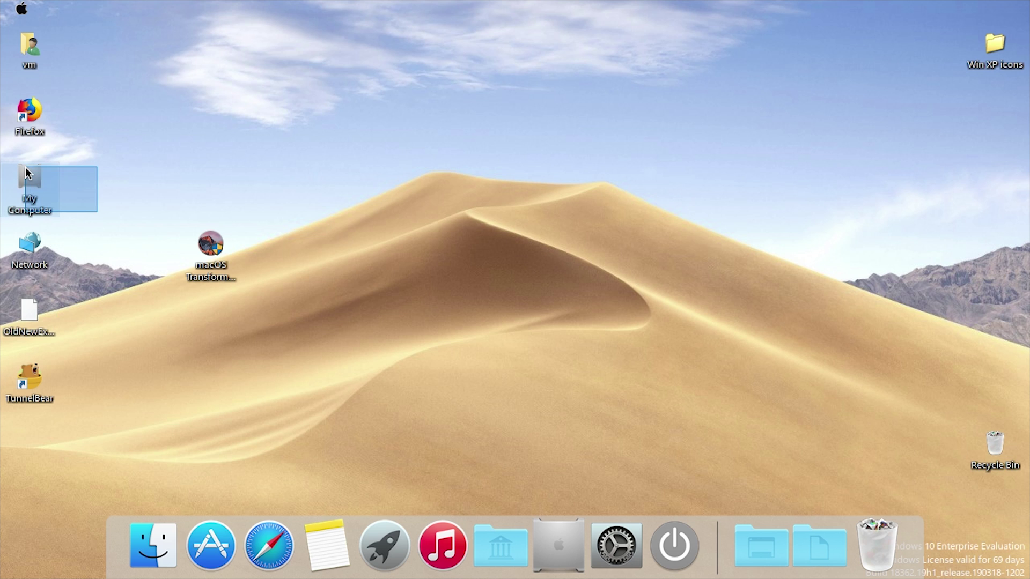
pyautogui.click(112, 185)
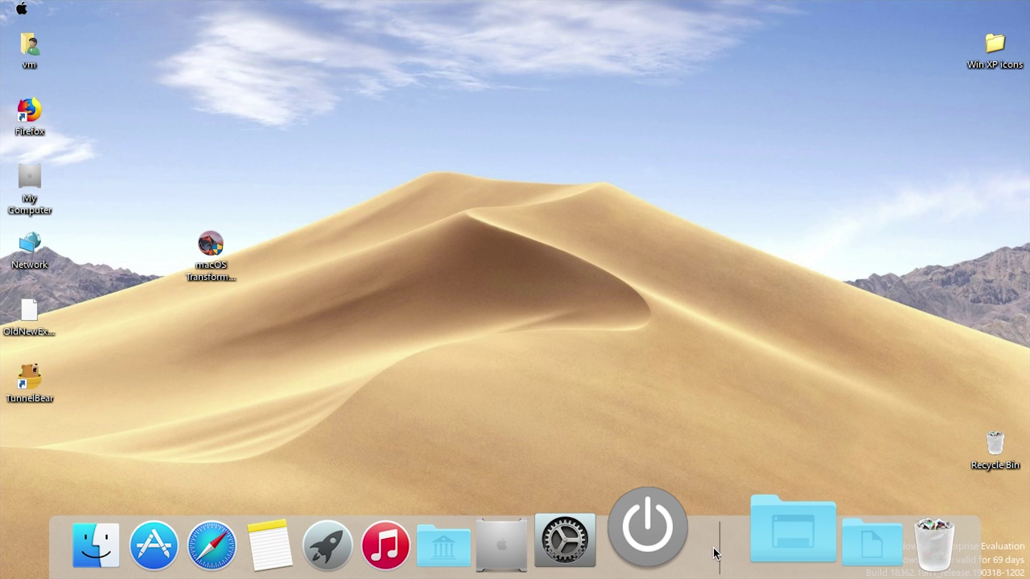
# - Open the Dock Settings, examine the Style options and the listed warning, and close the dialog without changing anything
pyautogui.rightClick(714, 548)
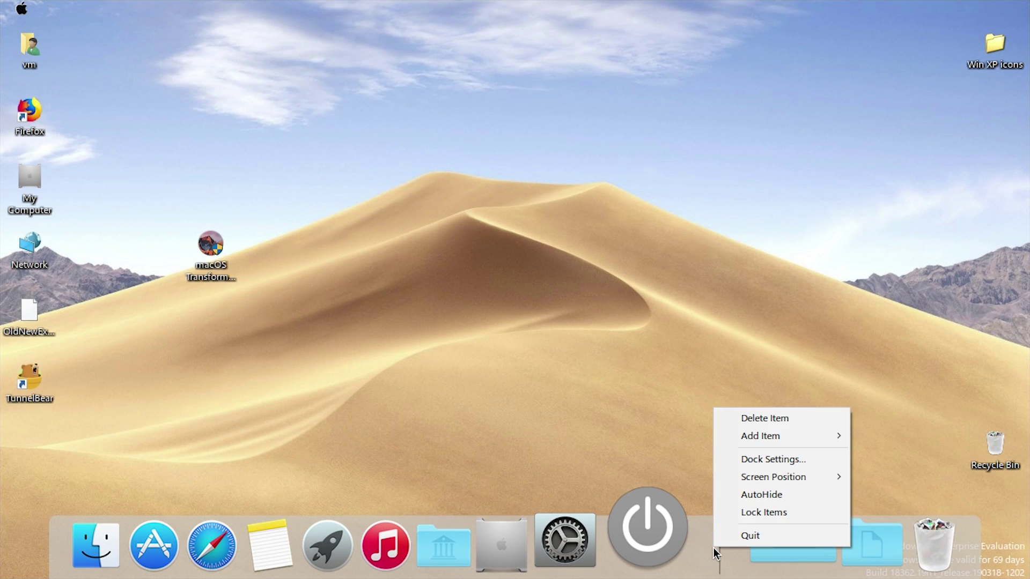
pyautogui.click(763, 462)
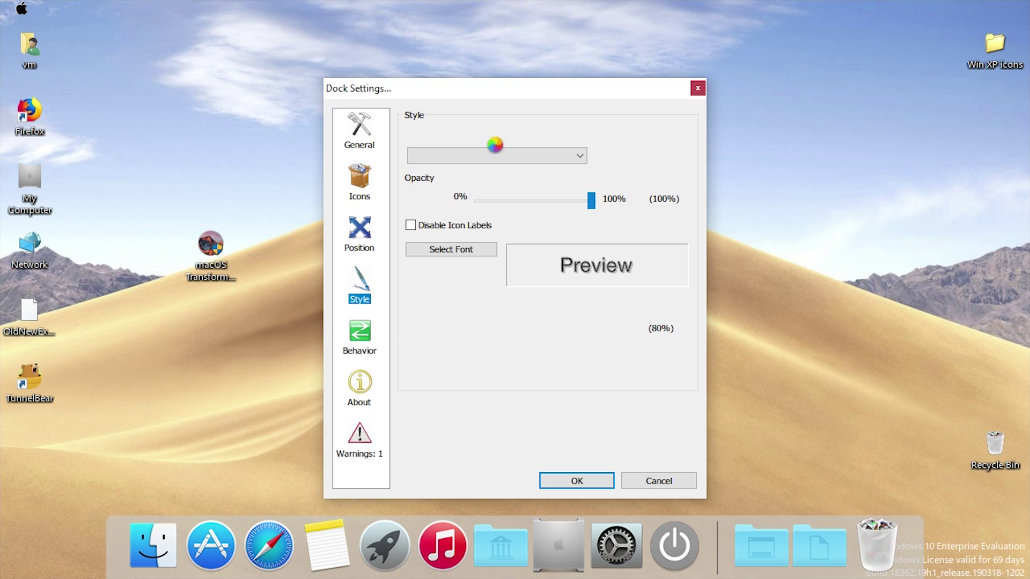
pyautogui.moveTo(426, 95); pyautogui.dragTo(397, 95)
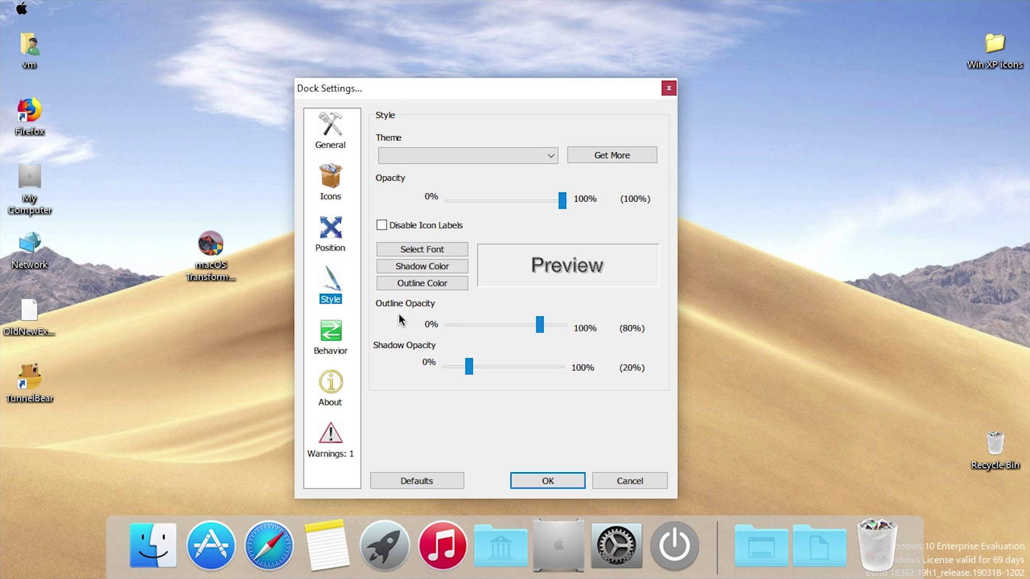
pyautogui.click(331, 451)
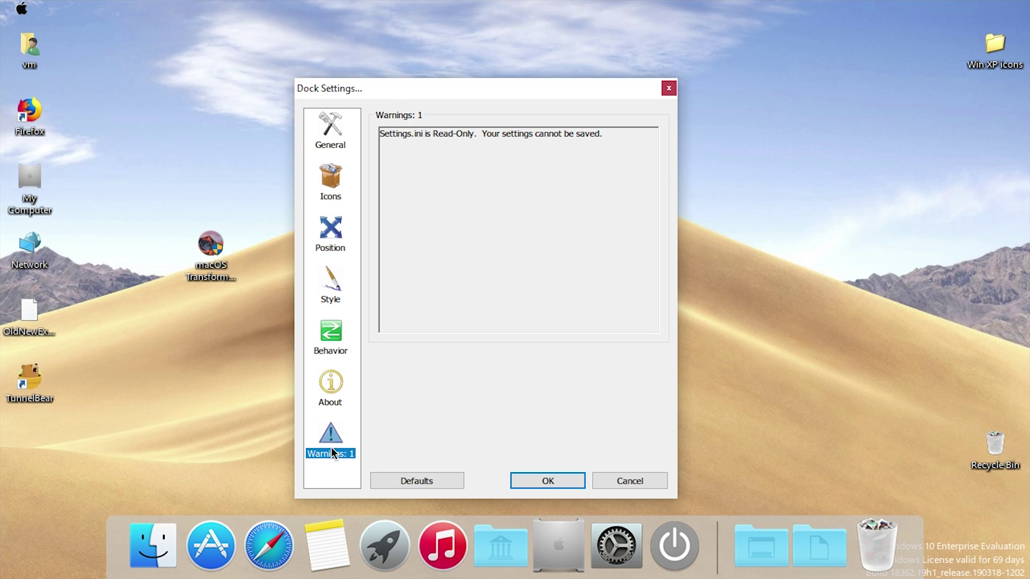
pyautogui.click(669, 88)
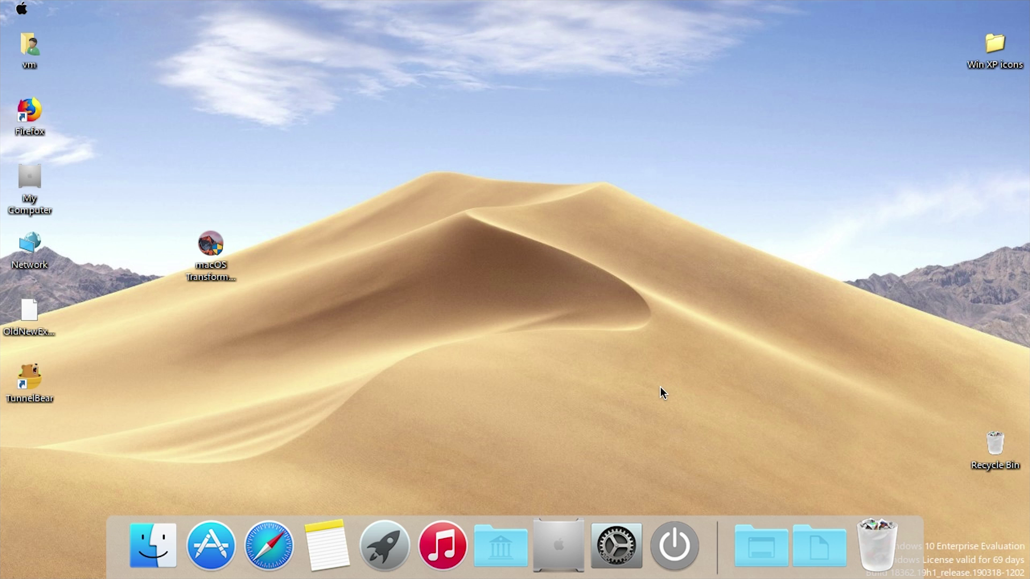
# - Examine the dock's folder stack and its Power options stack with Sleep, Shutdown and Restart, without choosing any of them
pyautogui.click(758, 540)
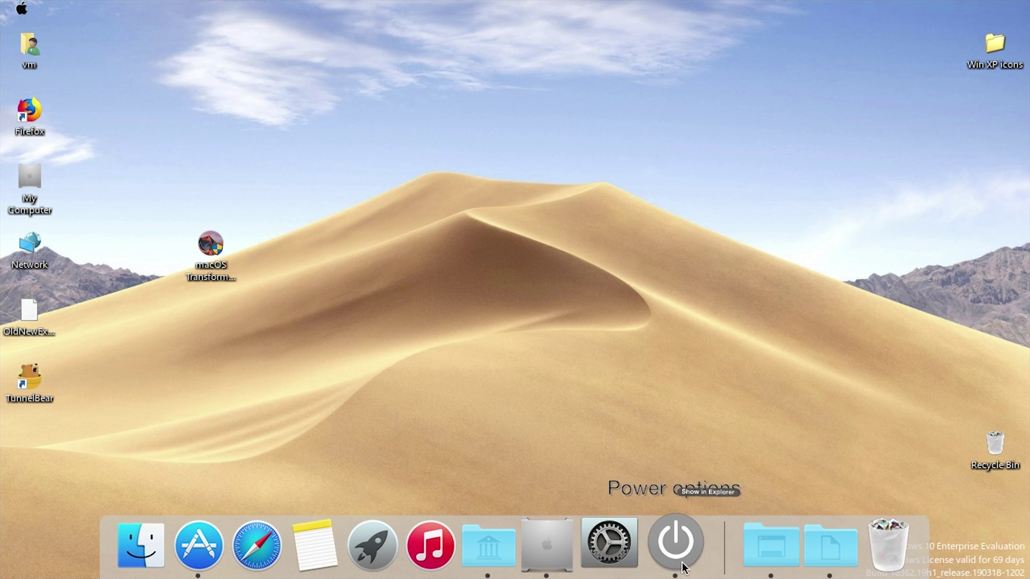
pyautogui.click(675, 545)
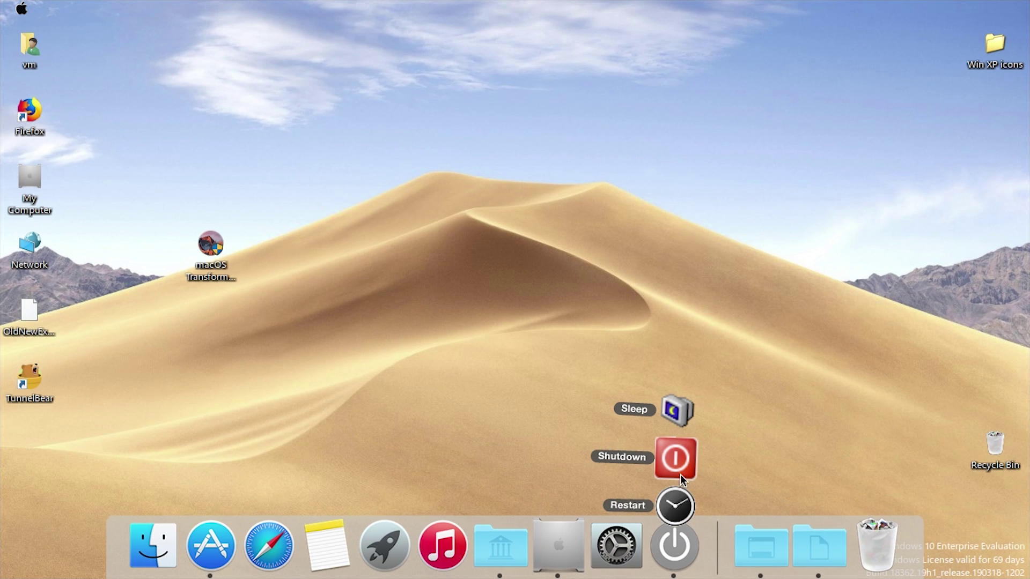
pyautogui.click(678, 346)
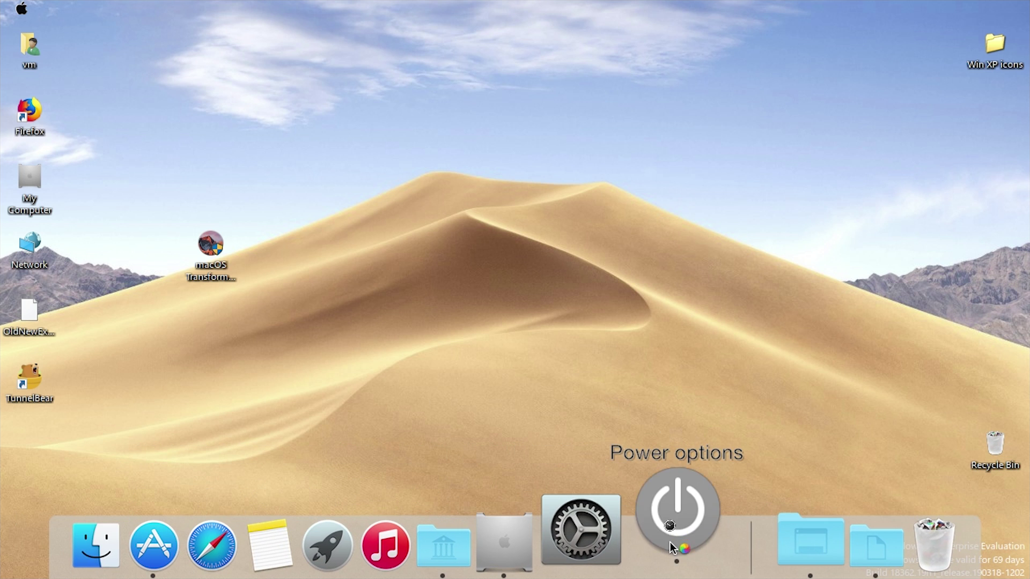
pyautogui.click(671, 542)
pyautogui.click(754, 432)
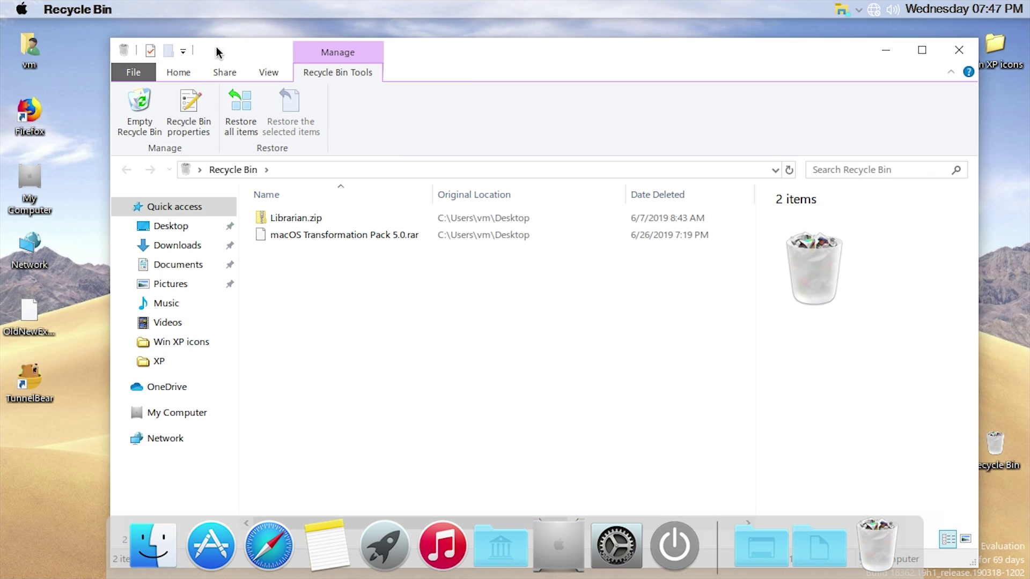
# - Resize and reposition the Recycle Bin window so that it sits between the menu bar and the dock
pyautogui.moveTo(248, 58)
pyautogui.mouseDown()
pyautogui.moveTo(225, 28)
pyautogui.moveTo(254, 41)
pyautogui.mouseUp()
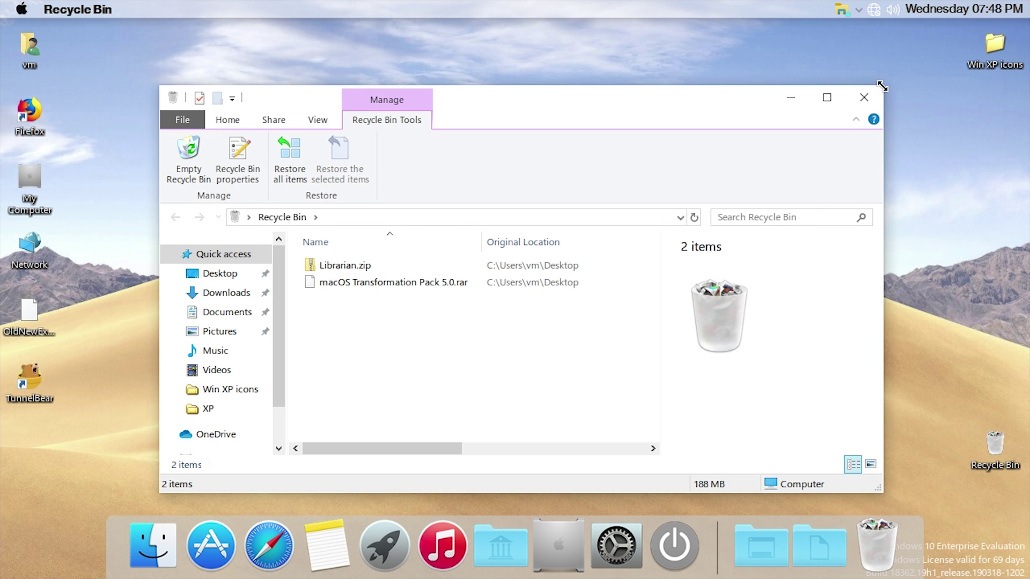
pyautogui.doubleClick(125, 41)
pyautogui.moveTo(884, 85); pyautogui.dragTo(912, 72)
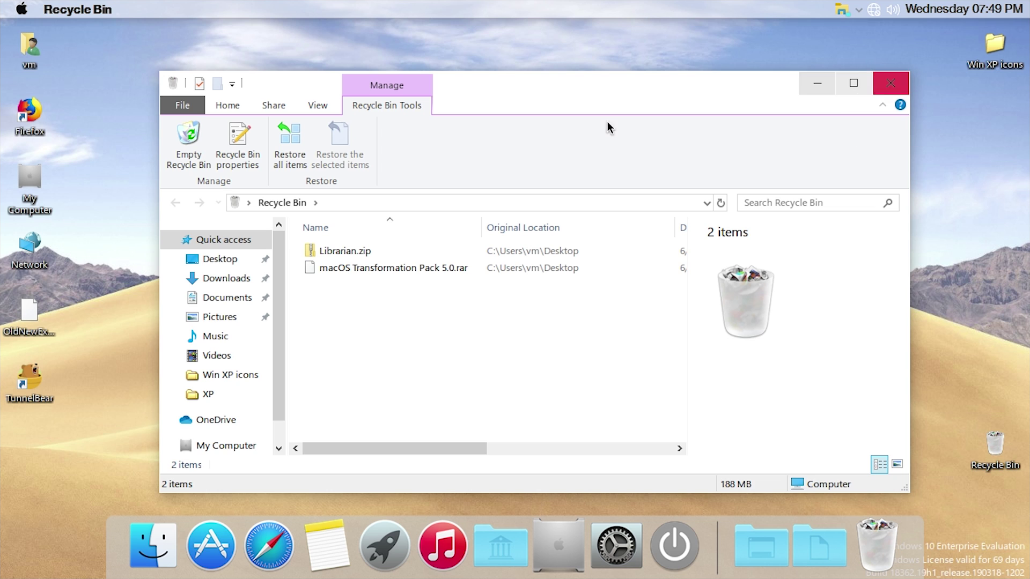
pyautogui.moveTo(549, 85)
pyautogui.mouseDown()
pyautogui.moveTo(535, 82)
pyautogui.moveTo(557, 82)
pyautogui.mouseUp()
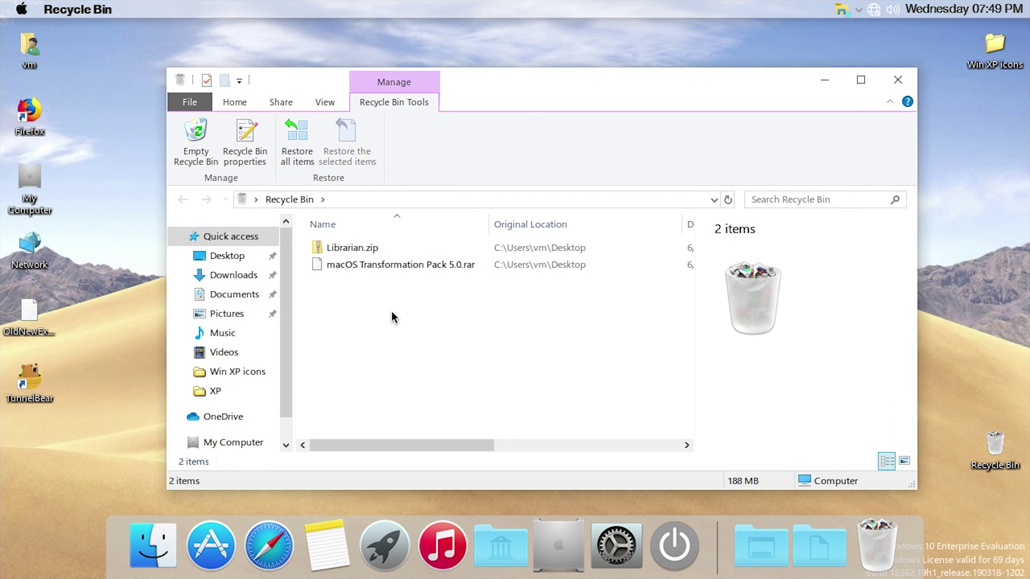
# - Browse from the Recycle Bin to the My Computer and Network locations, dismissing the network discovery message
pyautogui.scroll(-1, 240, 420)
pyautogui.click(240, 413)
pyautogui.click(228, 435)
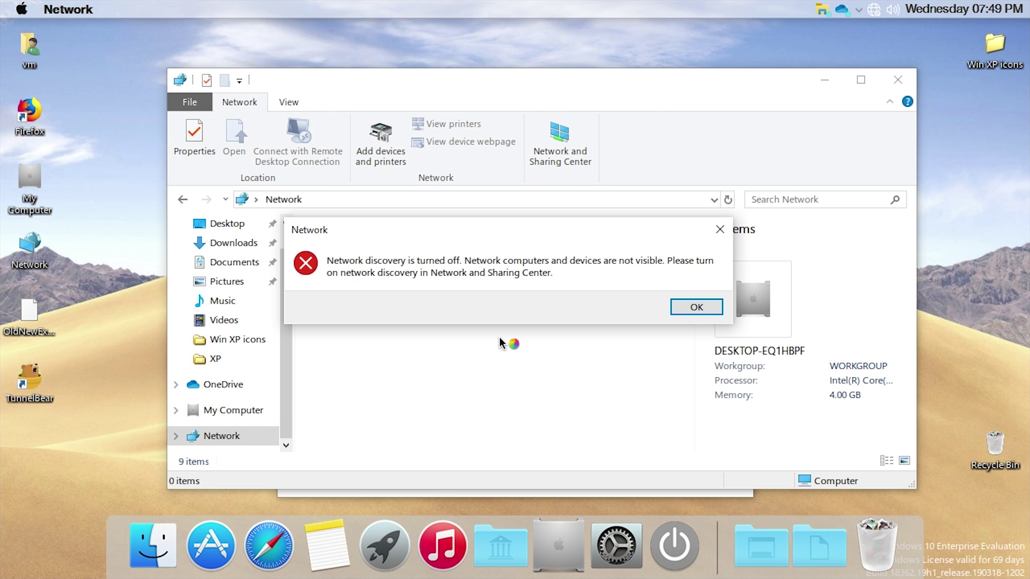
pyautogui.click(677, 310)
pyautogui.click(218, 435)
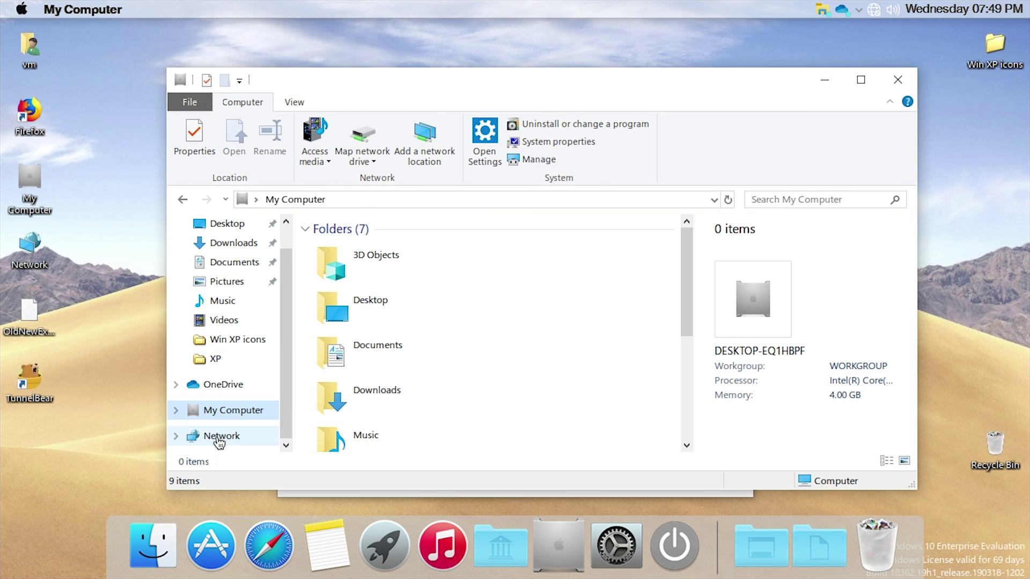
# - Look through the Documents and Desktop folders, going back to My Computer between them
pyautogui.doubleClick(352, 262)
pyautogui.click(228, 261)
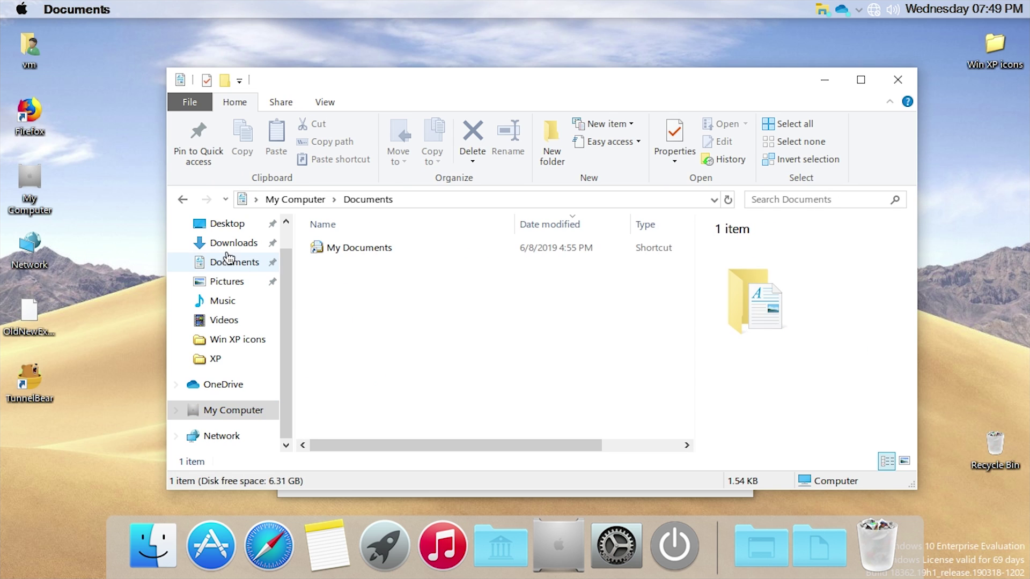
pyautogui.click(186, 203)
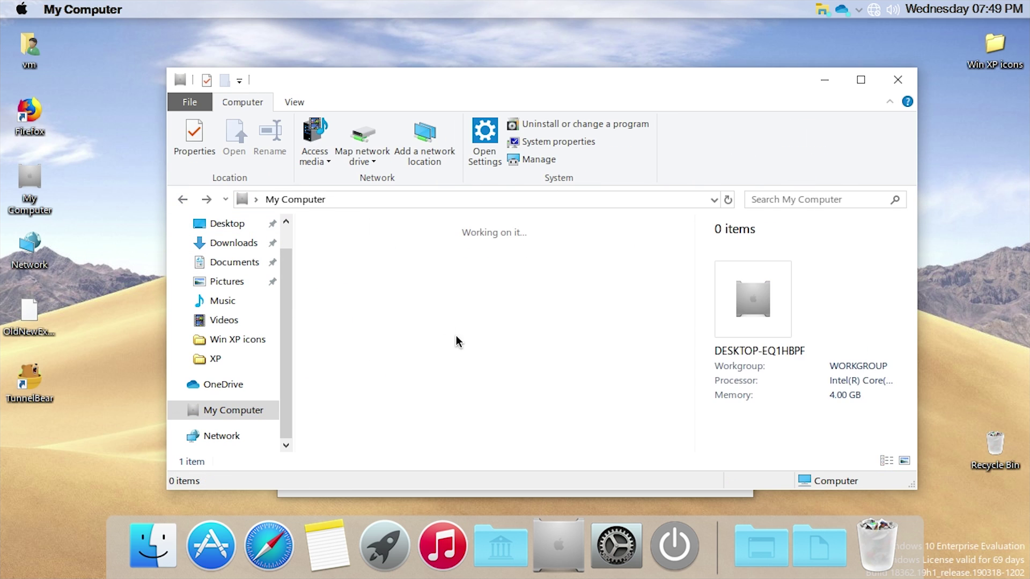
pyautogui.hotkey('alt', 'Right')
pyautogui.click(187, 199)
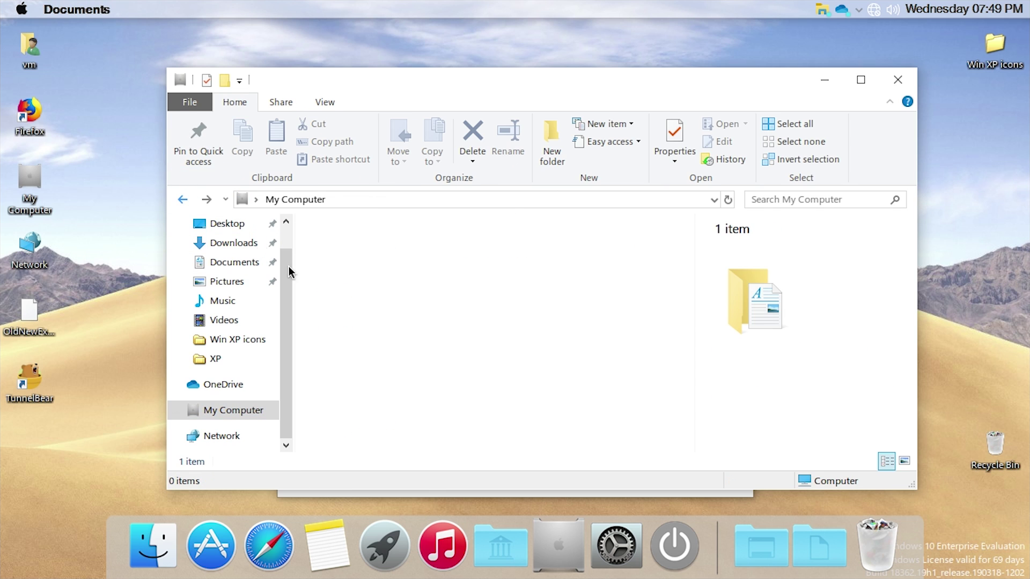
pyautogui.doubleClick(391, 298)
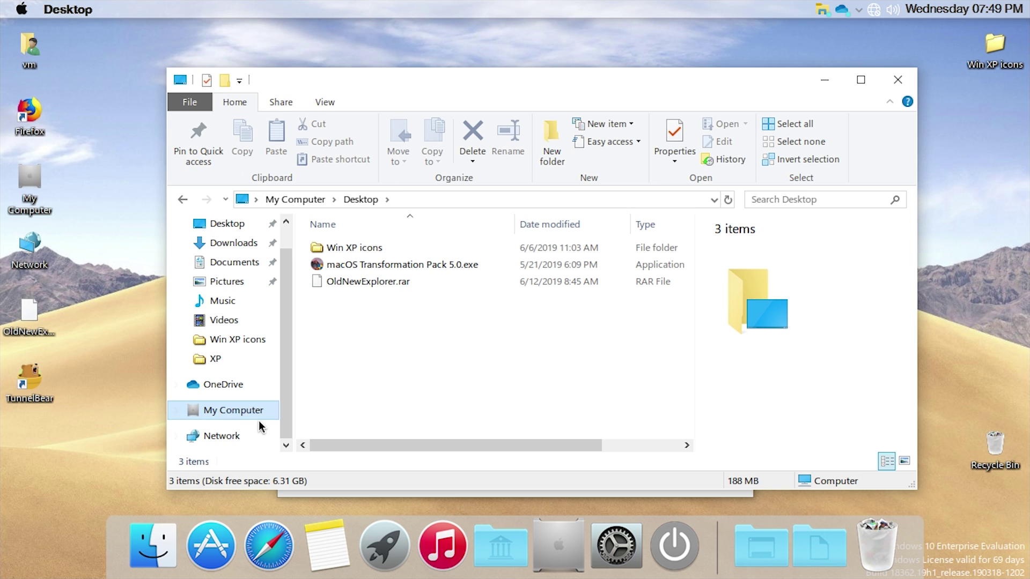
# - Check the Network location again, dismissing its message, and close both the file window and the Microsoft OneDrive setup window
pyautogui.click(236, 437)
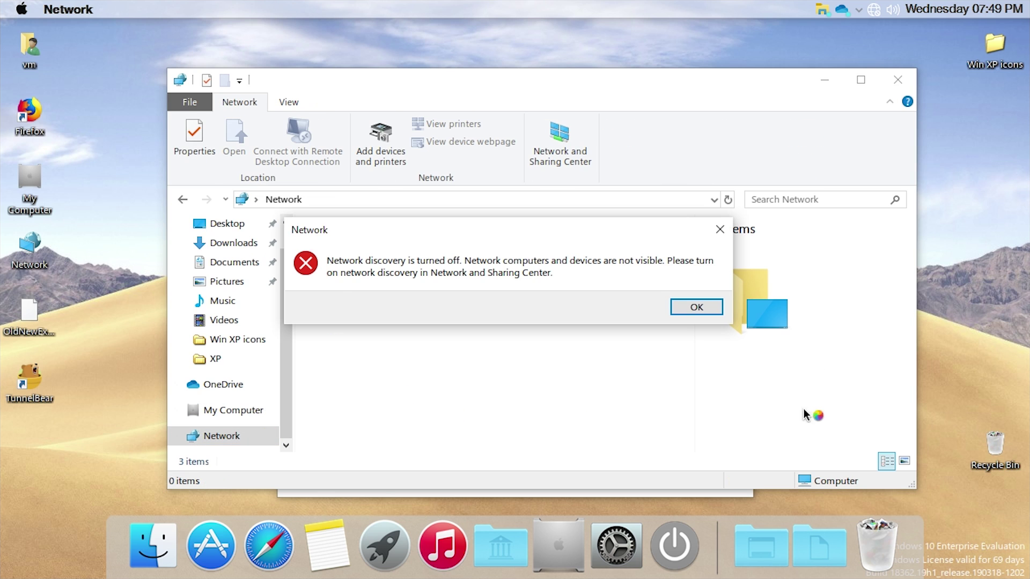
pyautogui.click(697, 308)
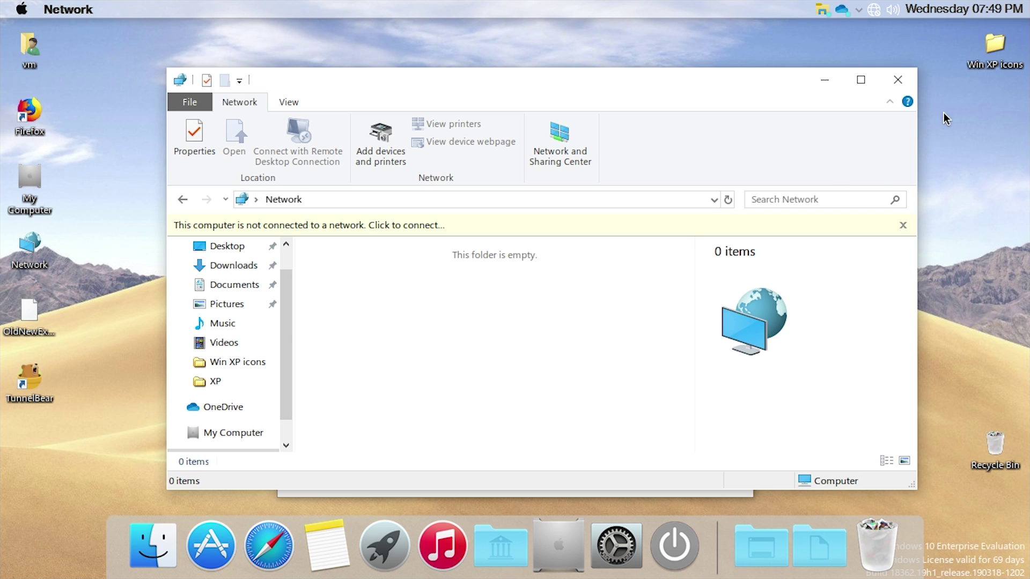
pyautogui.click(898, 79)
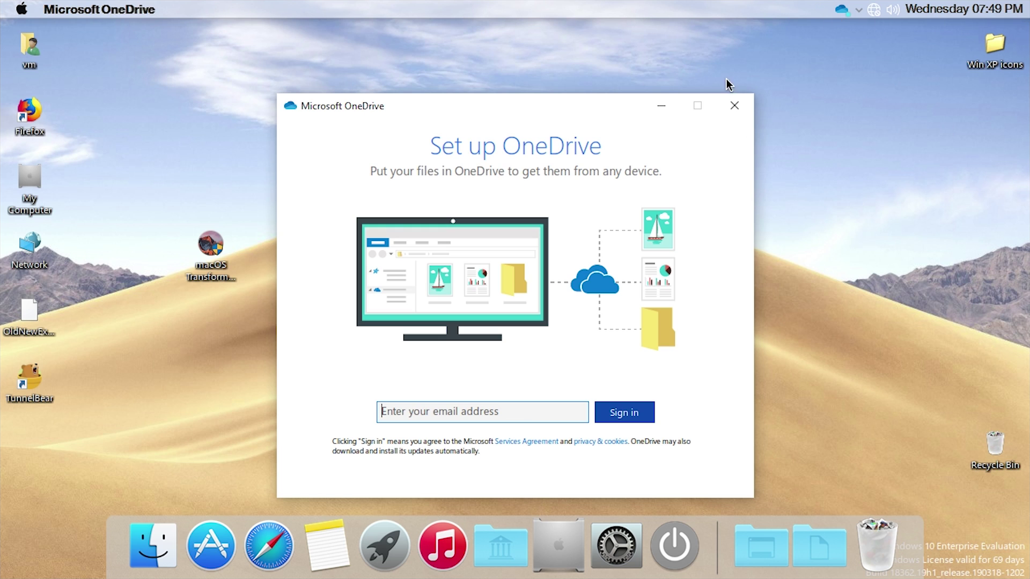
pyautogui.click(733, 106)
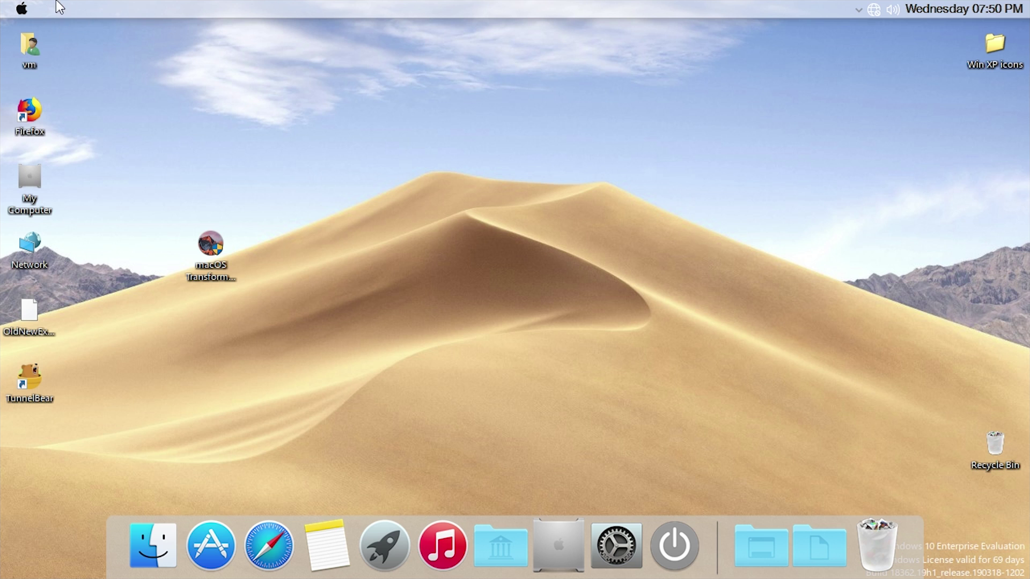
# - Launch TextEdit from the dock and move its Notepad window up below the desktop menu bar, keeping it active
pyautogui.click(323, 545)
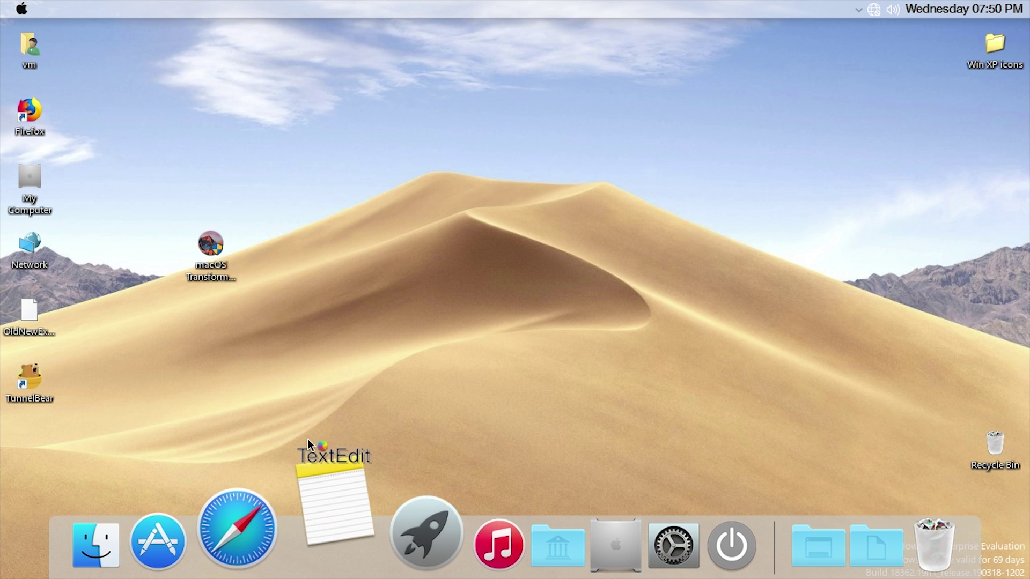
pyautogui.moveTo(329, 164); pyautogui.dragTo(313, 124)
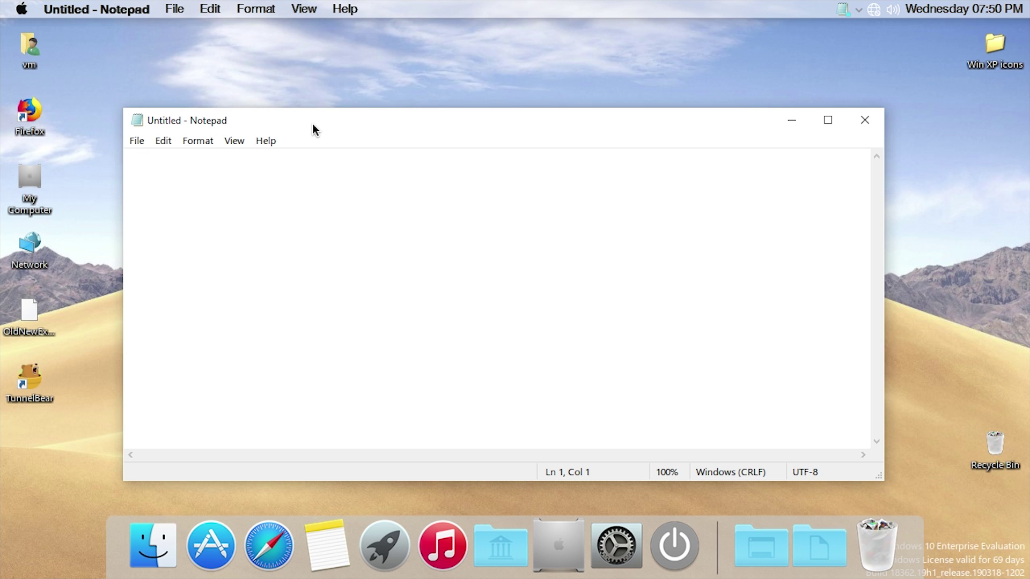
pyautogui.click(91, 16)
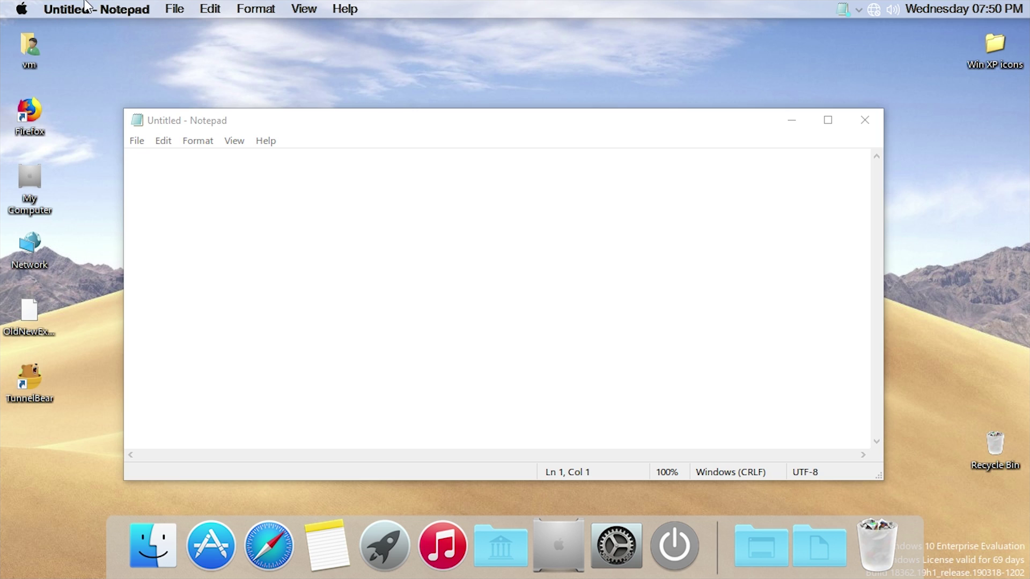
pyautogui.click(158, 126)
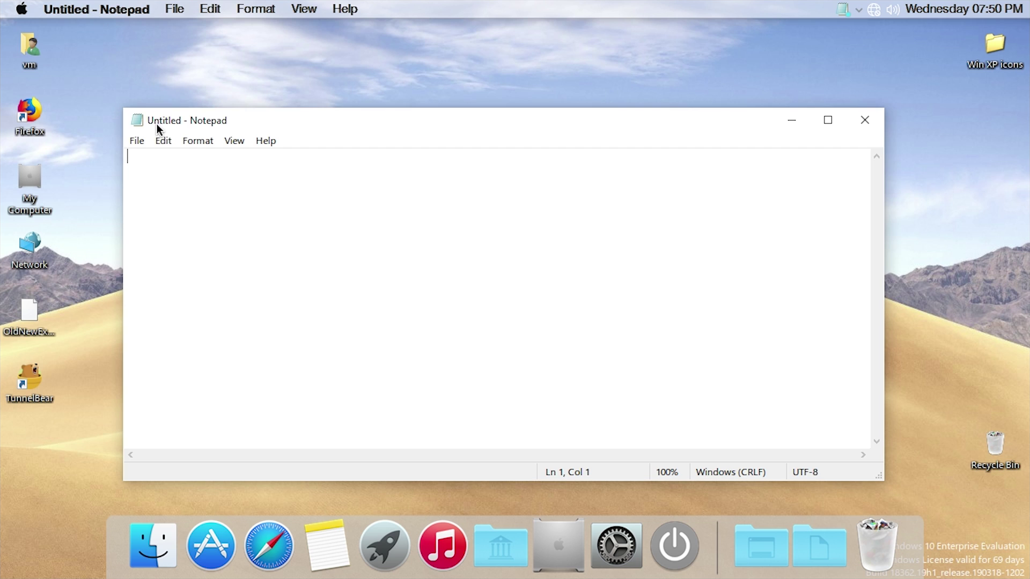
# - Compare the File and Help menus of the desktop menu bar with the same menus inside the Notepad window
pyautogui.click(177, 10)
pyautogui.click(130, 136)
pyautogui.click(131, 141)
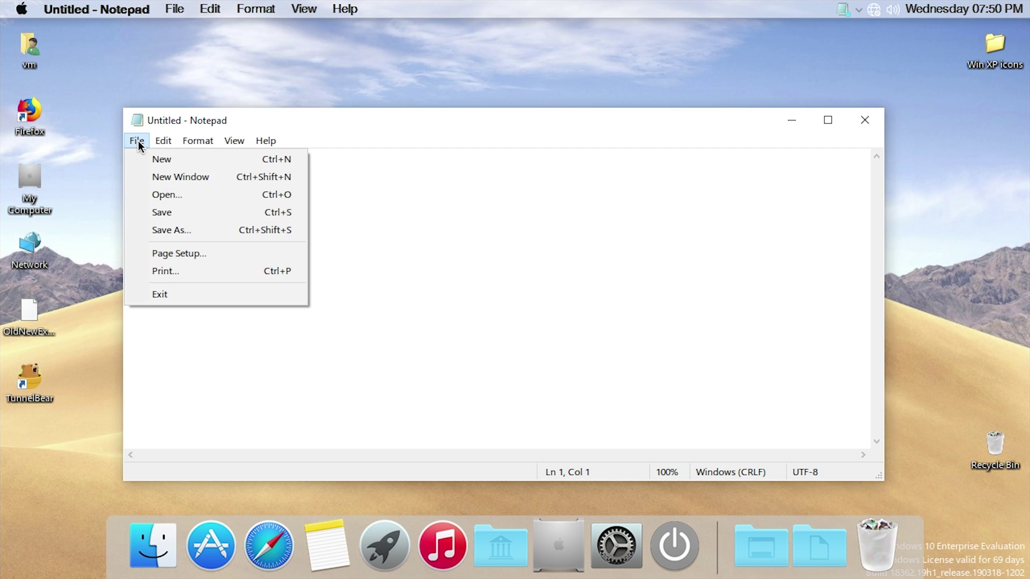
pyautogui.click(176, 8)
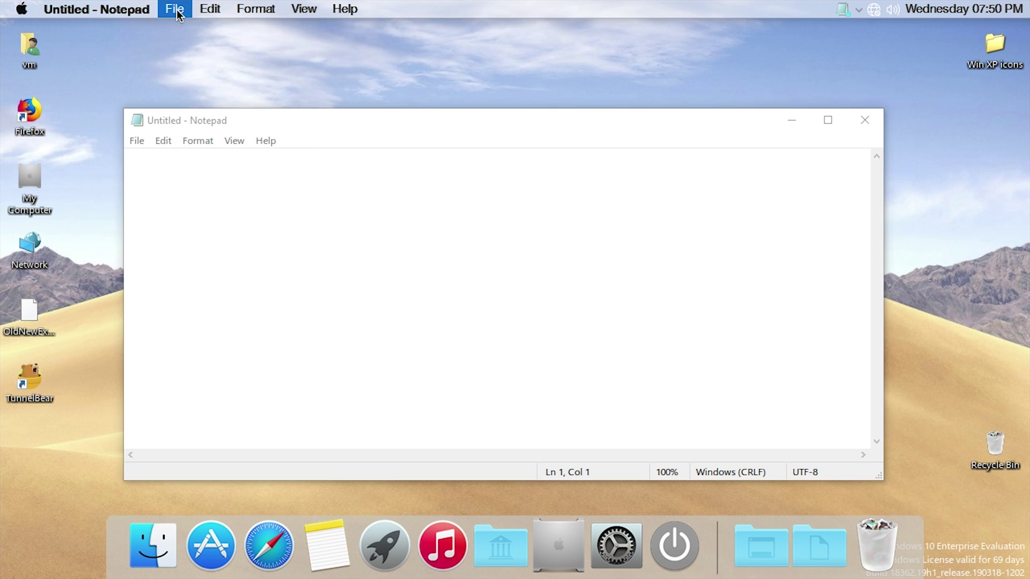
pyautogui.click(136, 140)
pyautogui.click(355, 10)
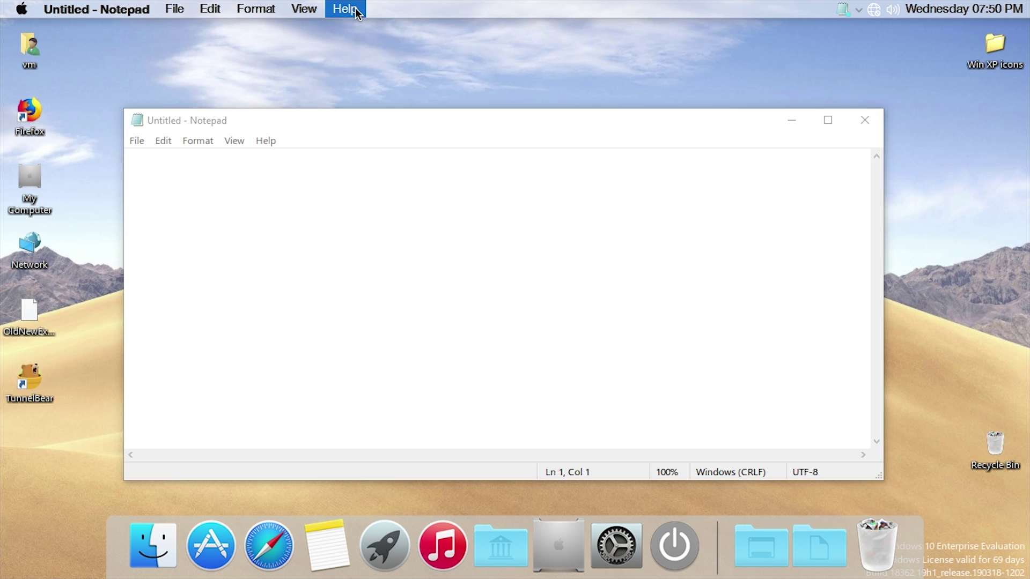
pyautogui.click(276, 146)
pyautogui.click(260, 140)
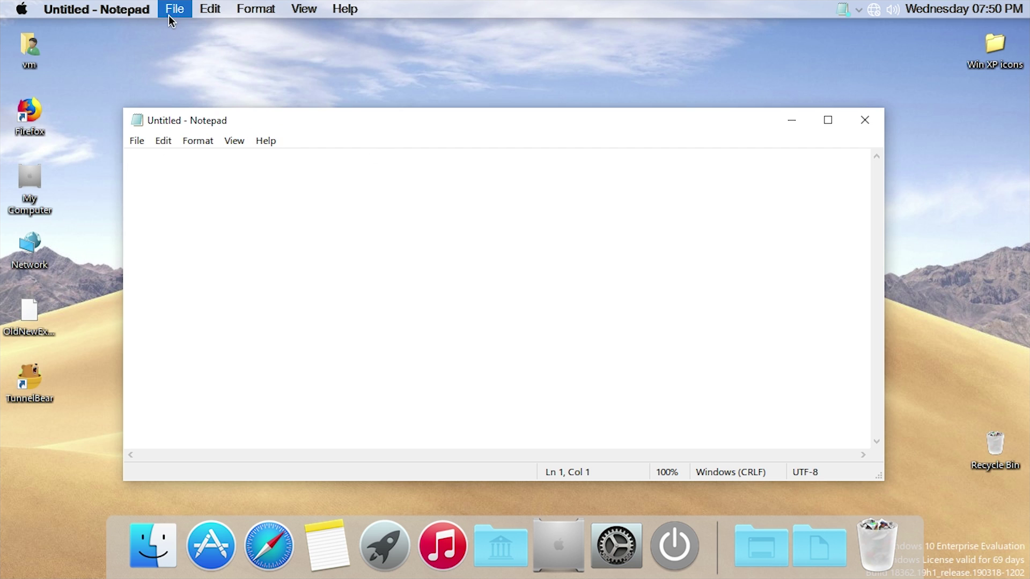
# - Look at Notepad's Format commands in the desktop menu bar and call up About Notepad from its Help commands
pyautogui.click(247, 10)
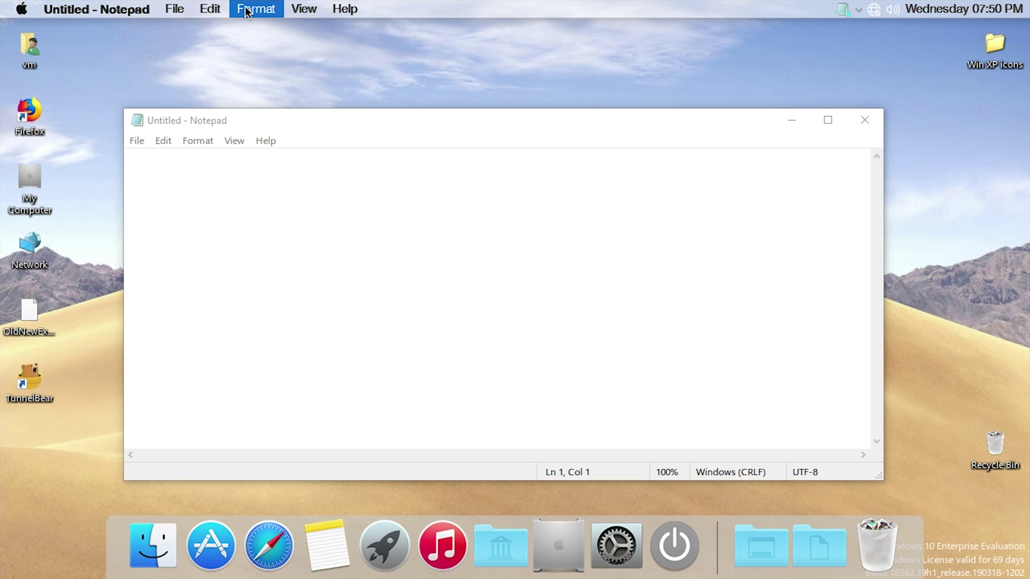
pyautogui.click(249, 10)
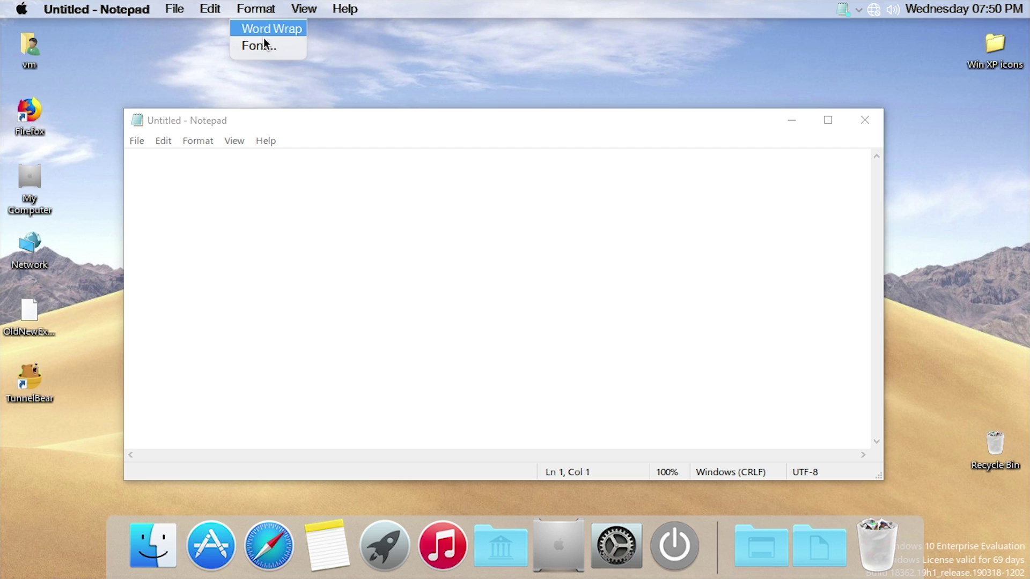
pyautogui.click(258, 10)
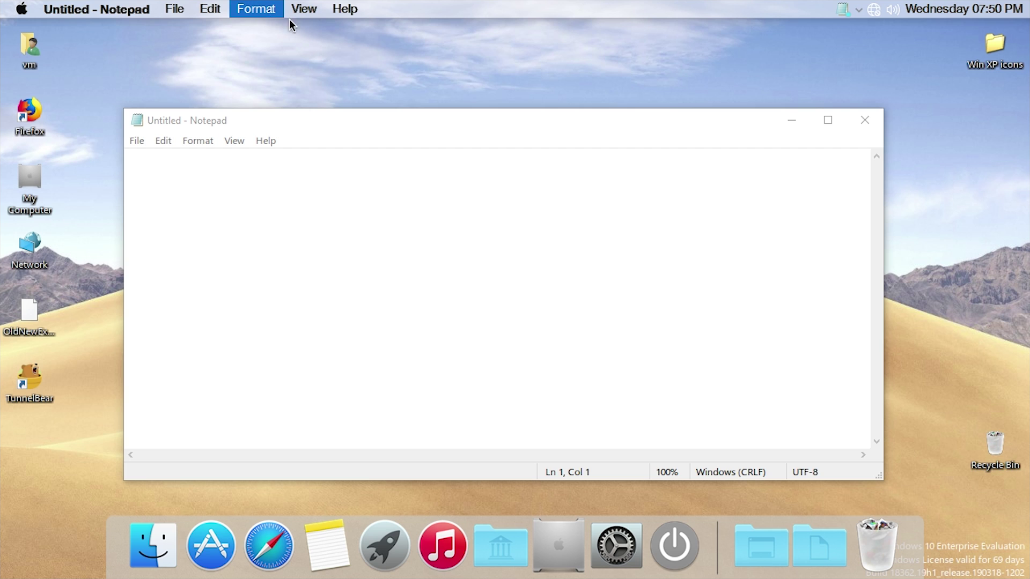
pyautogui.click(354, 9)
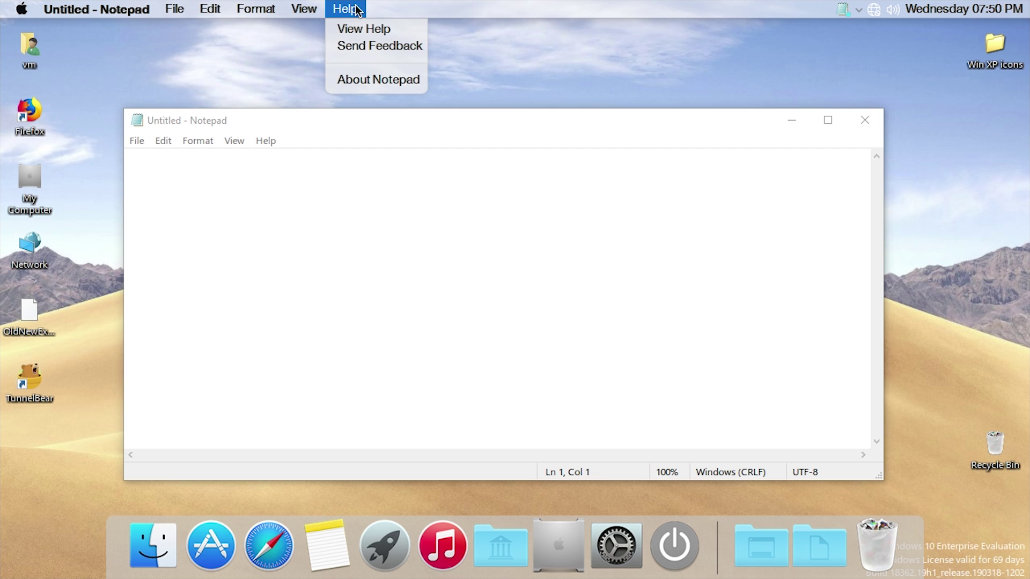
pyautogui.click(365, 84)
pyautogui.click(511, 187)
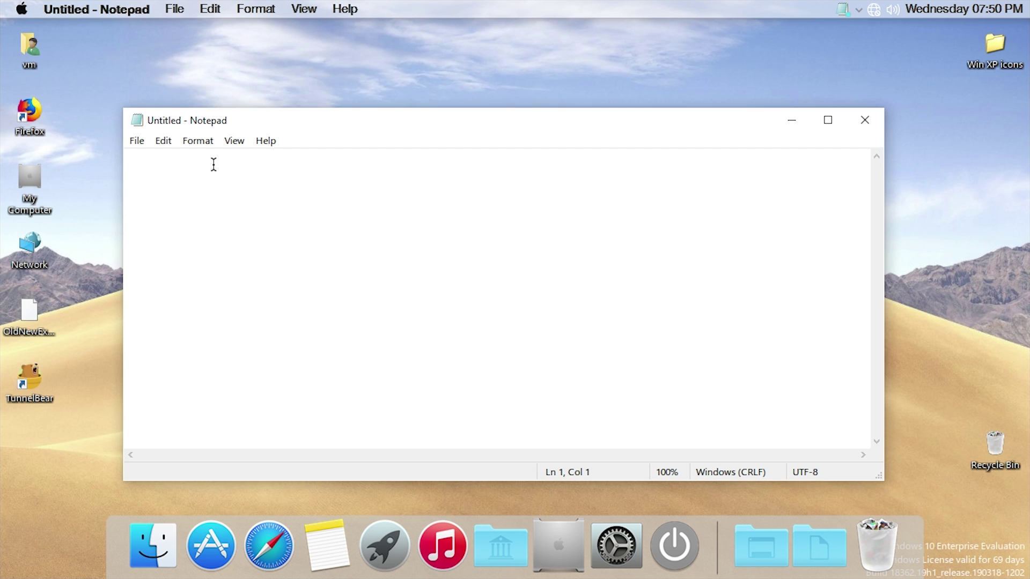
# - Call up About Notepad from the Notepad window's own Help commands, dismiss it, and close Notepad
pyautogui.click(263, 143)
pyautogui.click(301, 200)
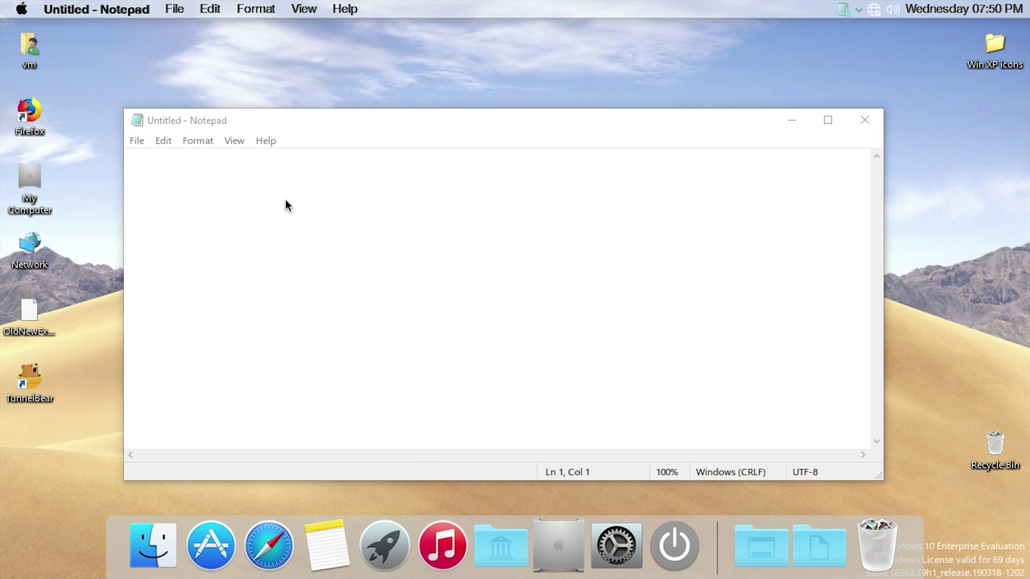
pyautogui.press('Return')
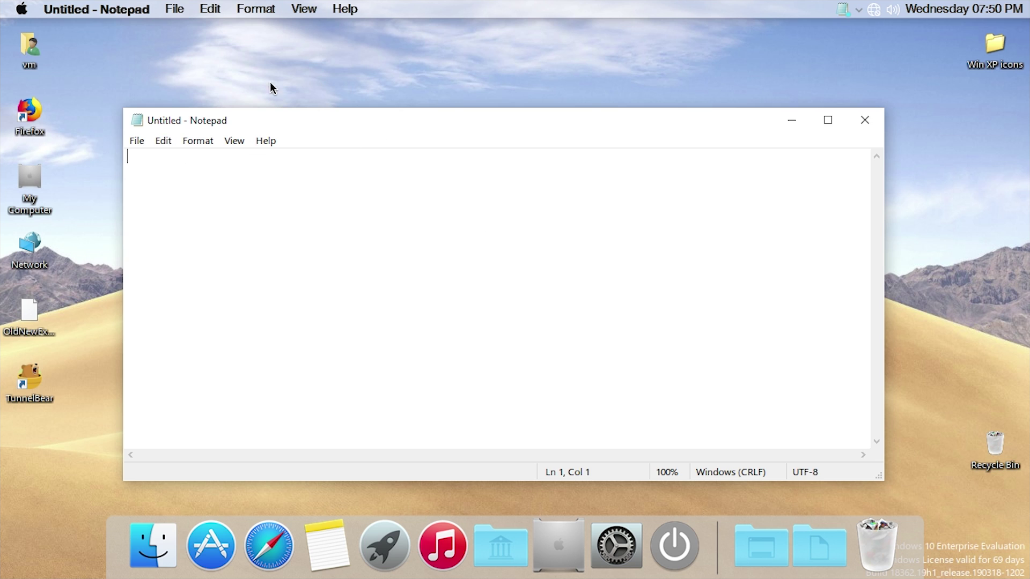
pyautogui.click(864, 121)
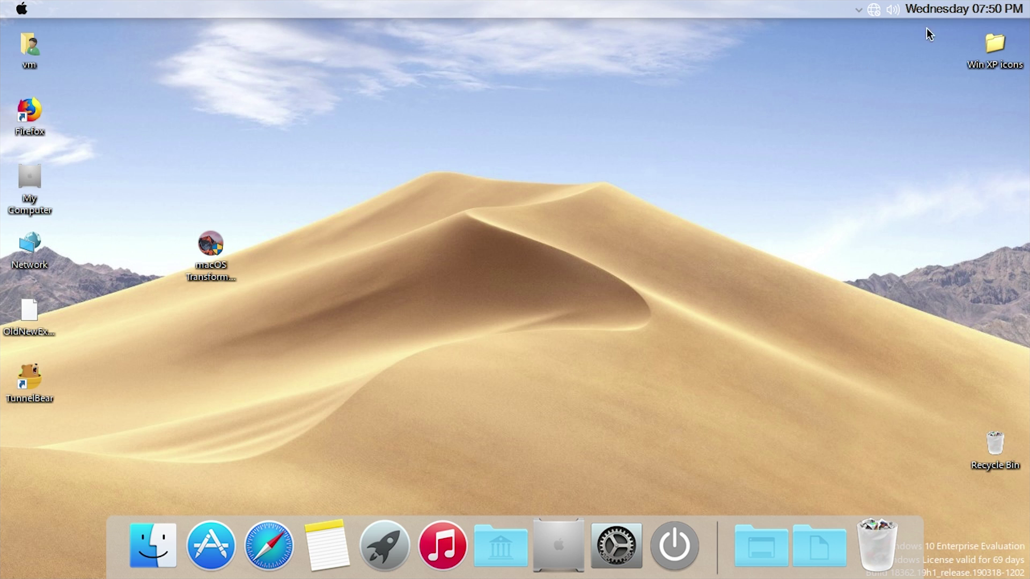
# - Check the full date on the desktop menu bar's clock and look at the hidden tray icons, closing their pop-up
pyautogui.moveTo(994, 15)
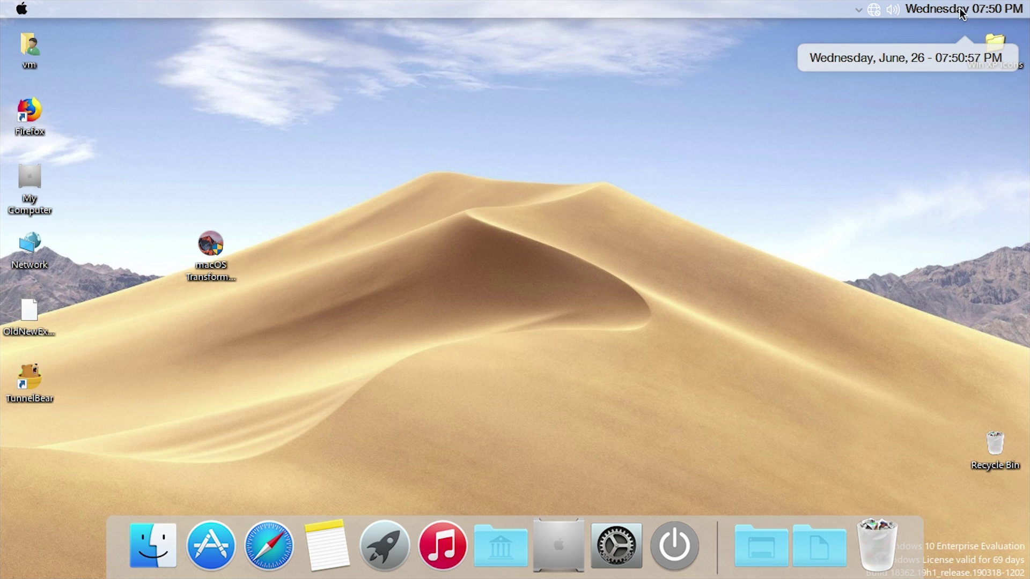
pyautogui.click(859, 11)
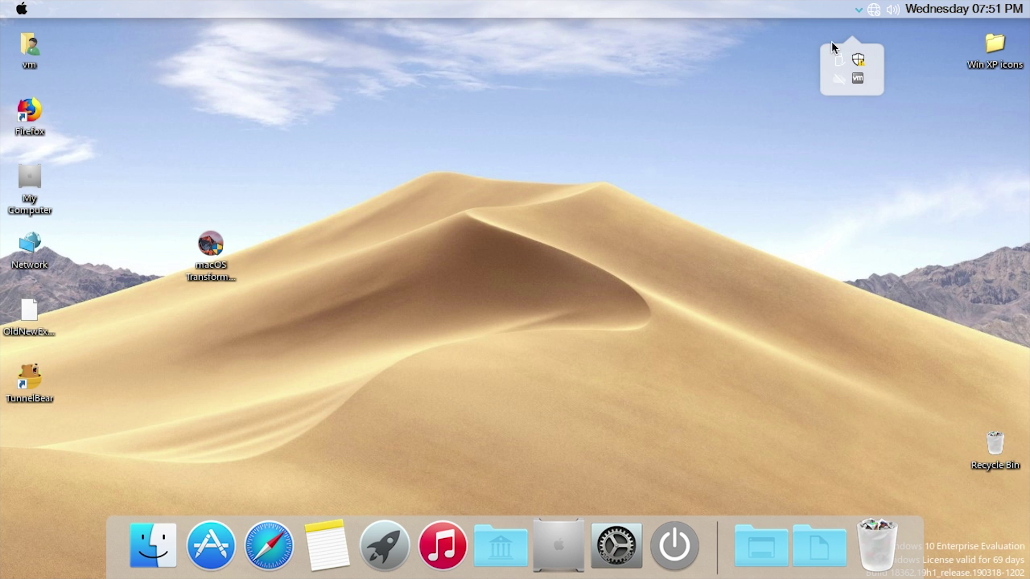
pyautogui.click(811, 16)
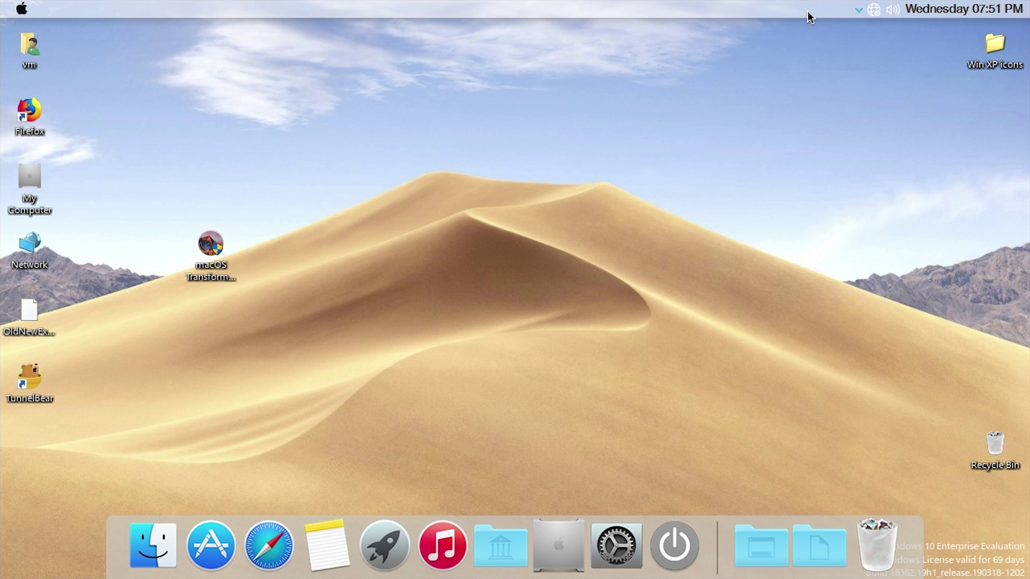
pyautogui.click(860, 10)
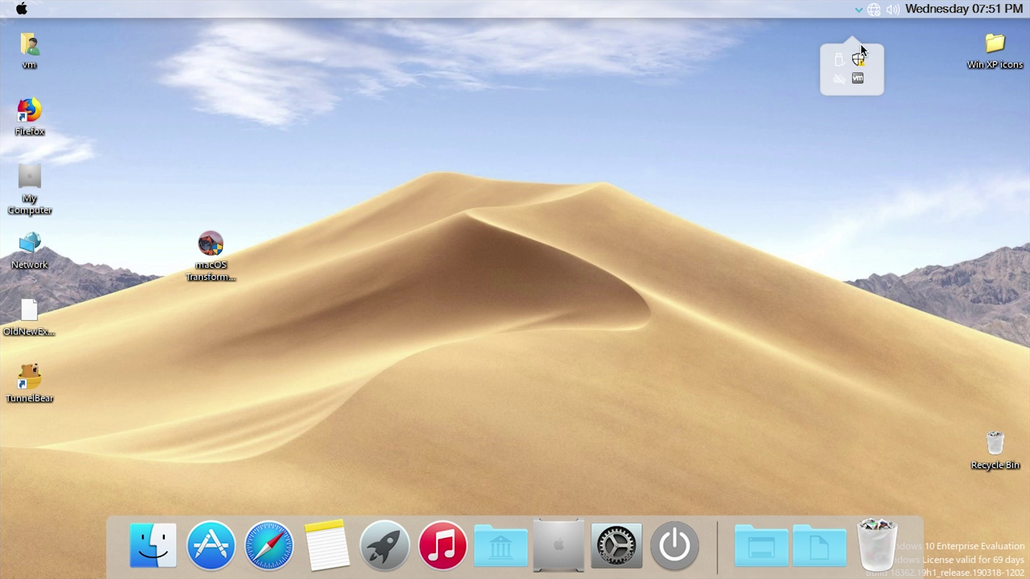
pyautogui.click(814, 135)
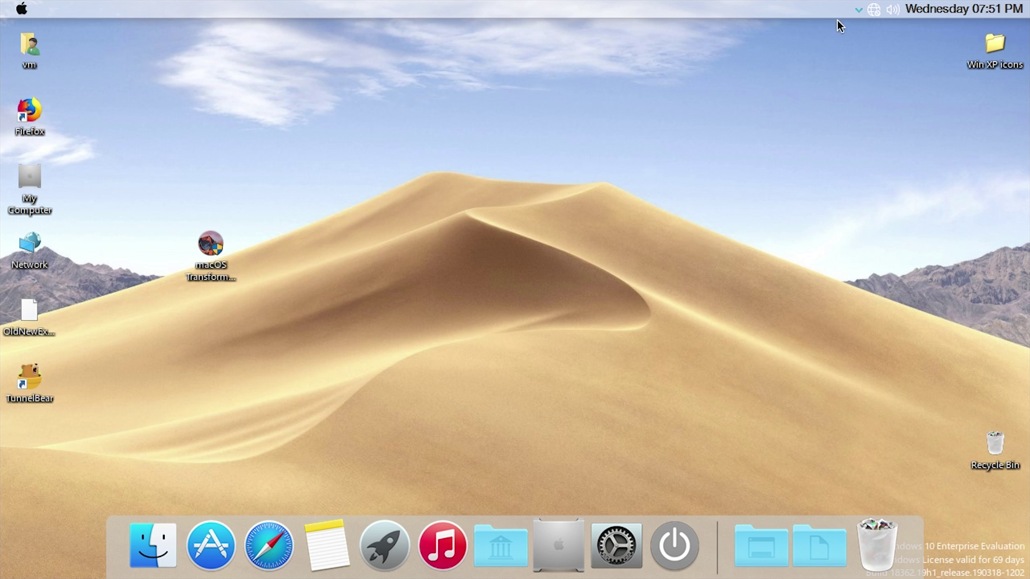
pyautogui.click(859, 12)
pyautogui.click(628, 191)
# - Look at the Start menu behind the Apple logo and close it again
pyautogui.click(22, 14)
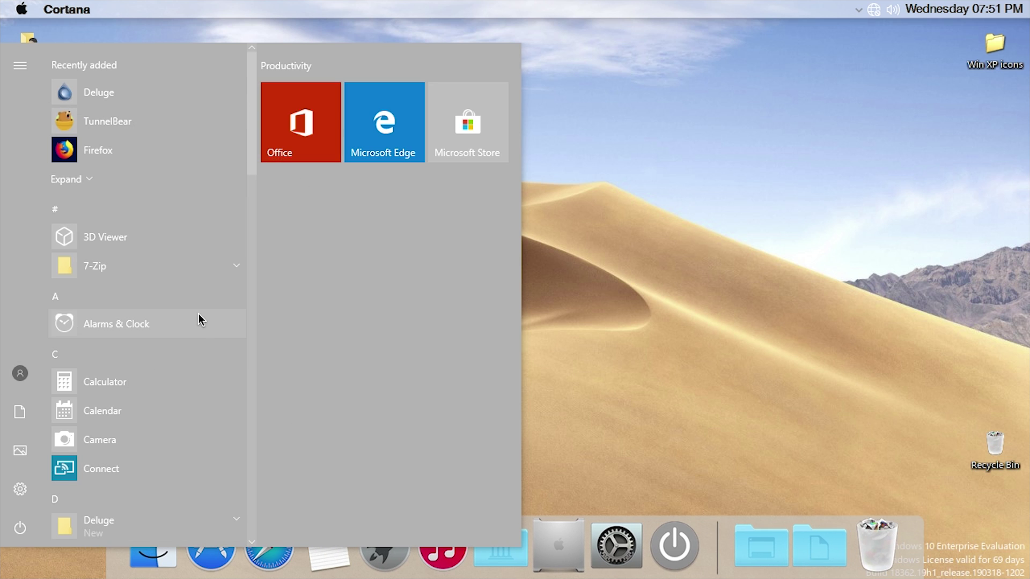
pyautogui.click(86, 14)
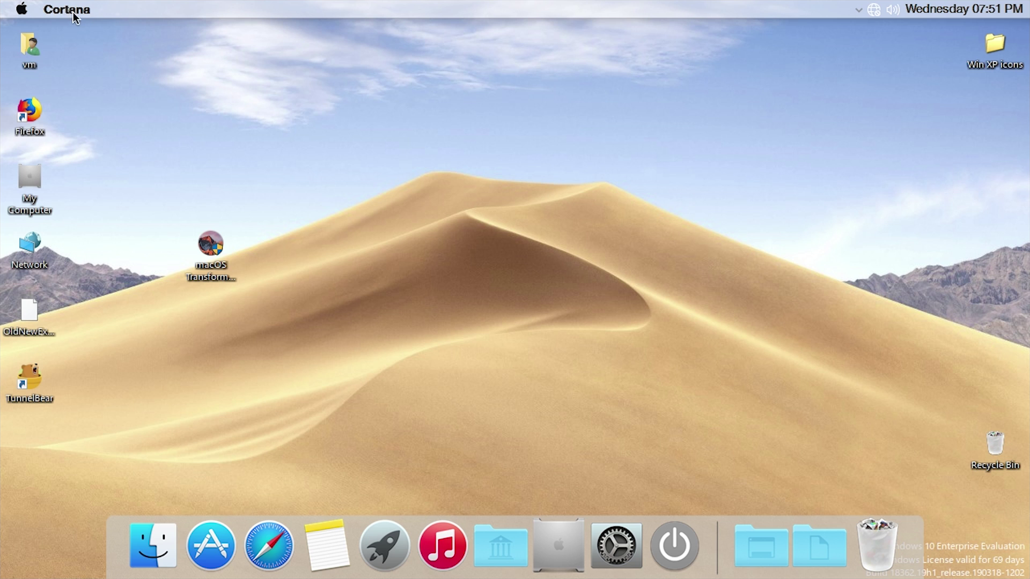
# - Launch System Preferences from the dock, move its window up clear of the dock, and look through all Control Panel items
pyautogui.click(636, 542)
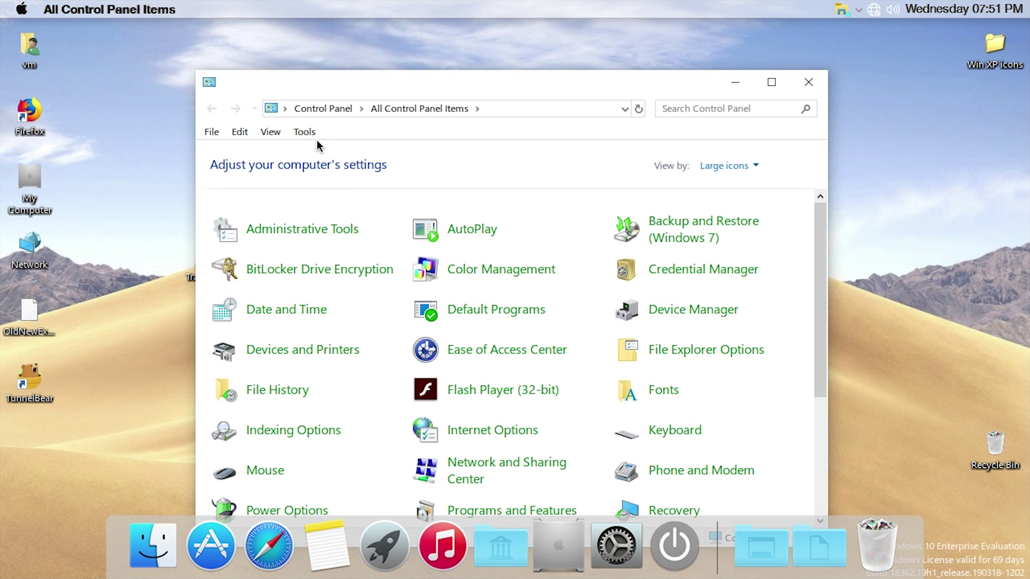
pyautogui.moveTo(322, 92); pyautogui.dragTo(317, 77)
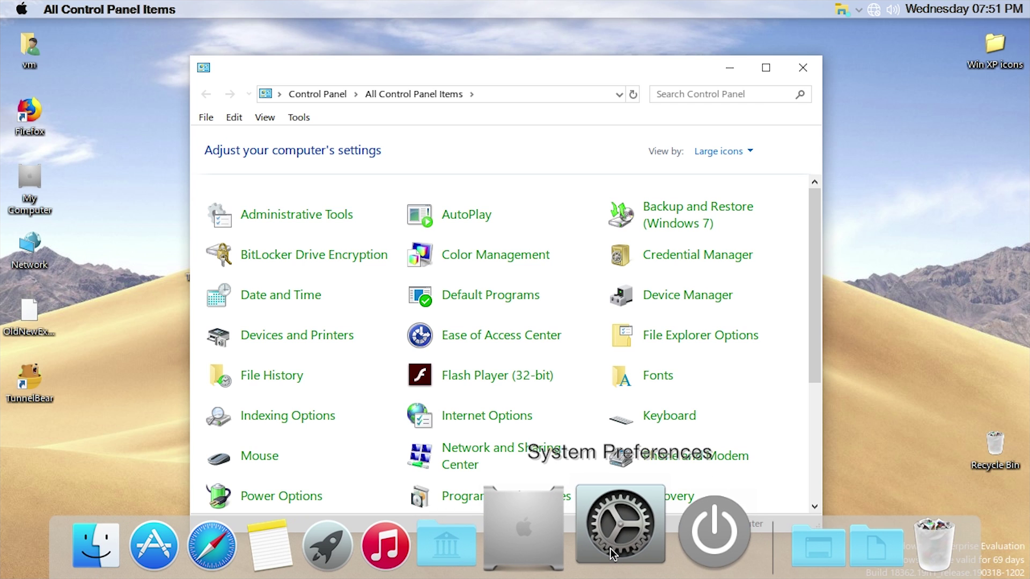
pyautogui.moveTo(413, 68); pyautogui.dragTo(404, 31)
pyautogui.scroll(-4, 514, 269)
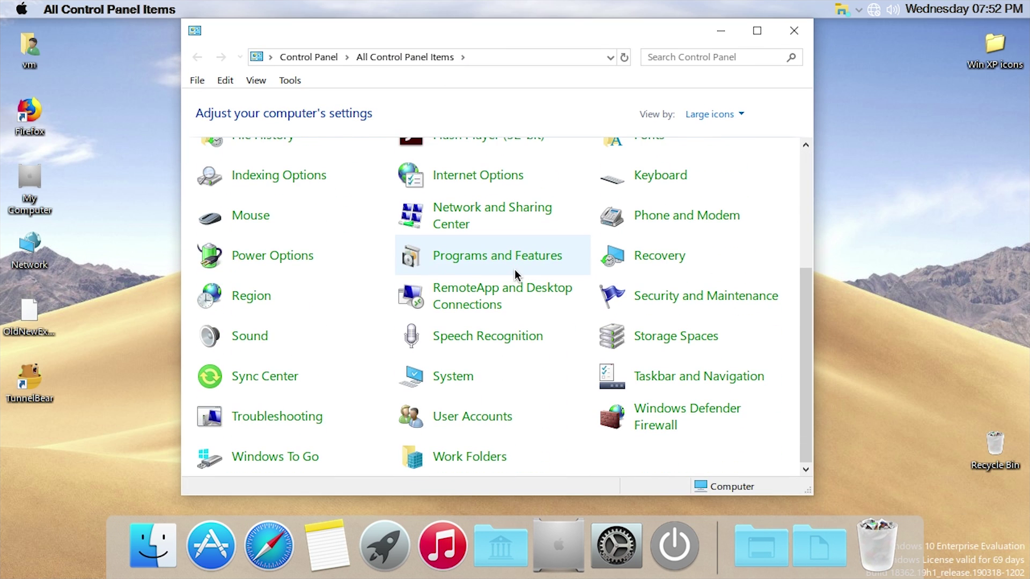
pyautogui.scroll(4, 558, 375)
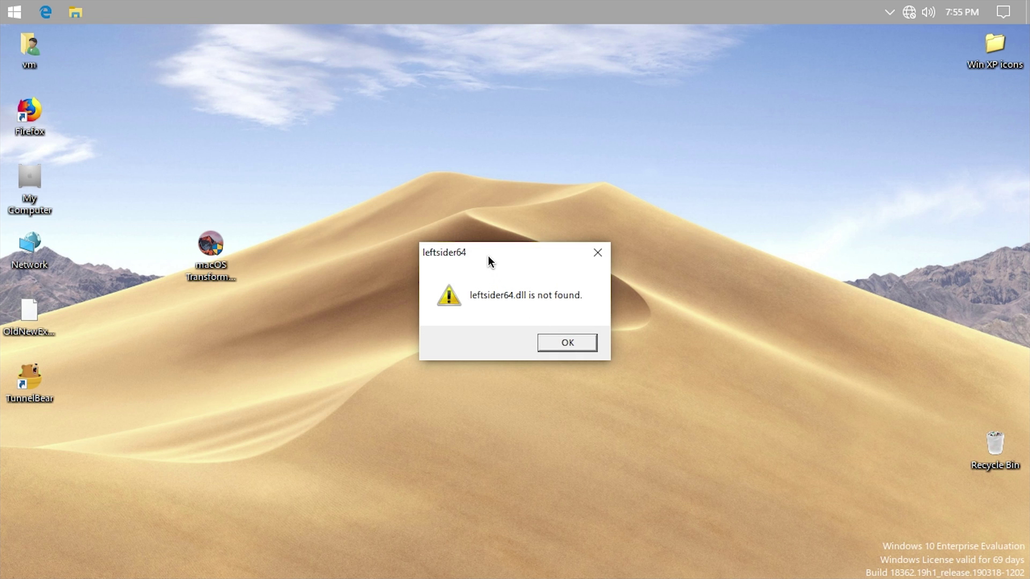
# - Move the leftsider and leftsider64 error messages apart so that both can be read side by side
pyautogui.moveTo(489, 261); pyautogui.dragTo(624, 269)
pyautogui.moveTo(508, 263); pyautogui.dragTo(436, 256)
pyautogui.moveTo(638, 262); pyautogui.dragTo(577, 249)
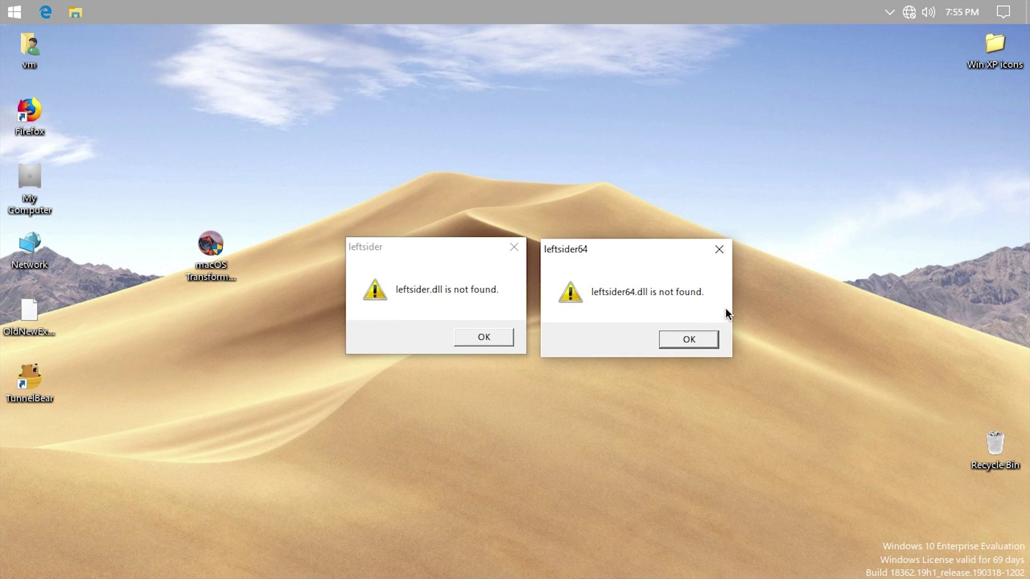
pyautogui.click(404, 297)
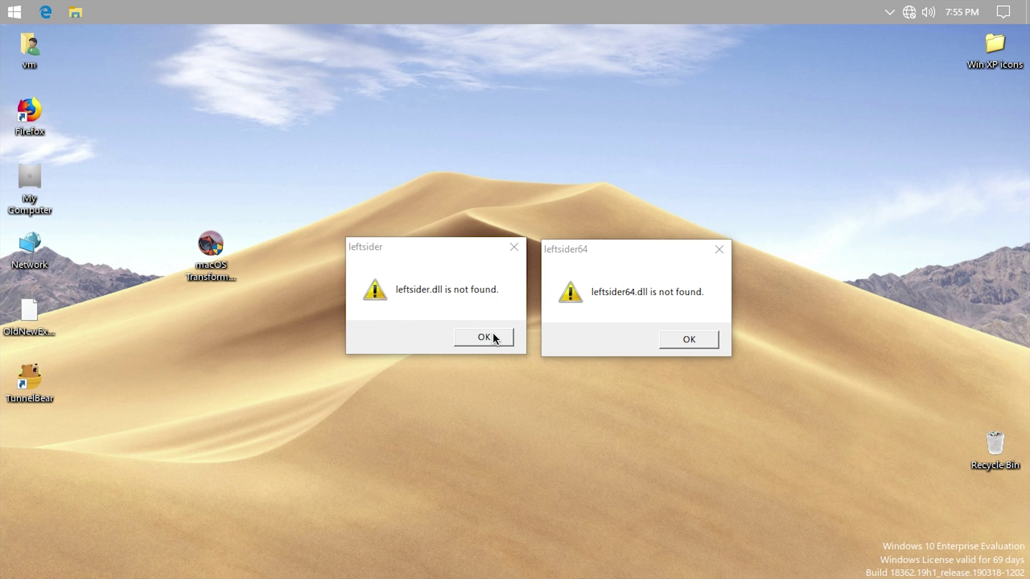
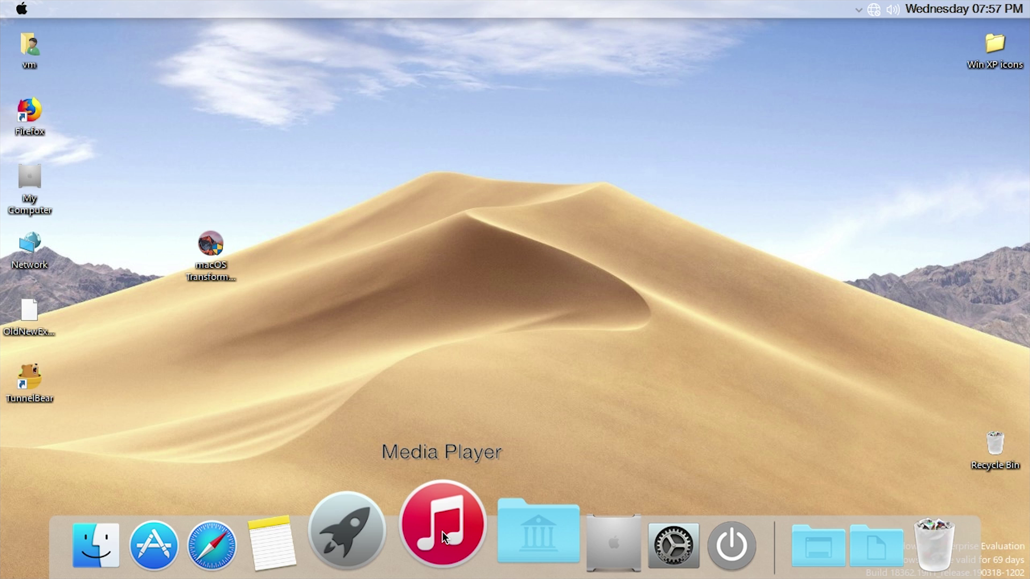
# - Launch Safari from the dock and dismiss the prompt asking which app to open it with
pyautogui.click(268, 549)
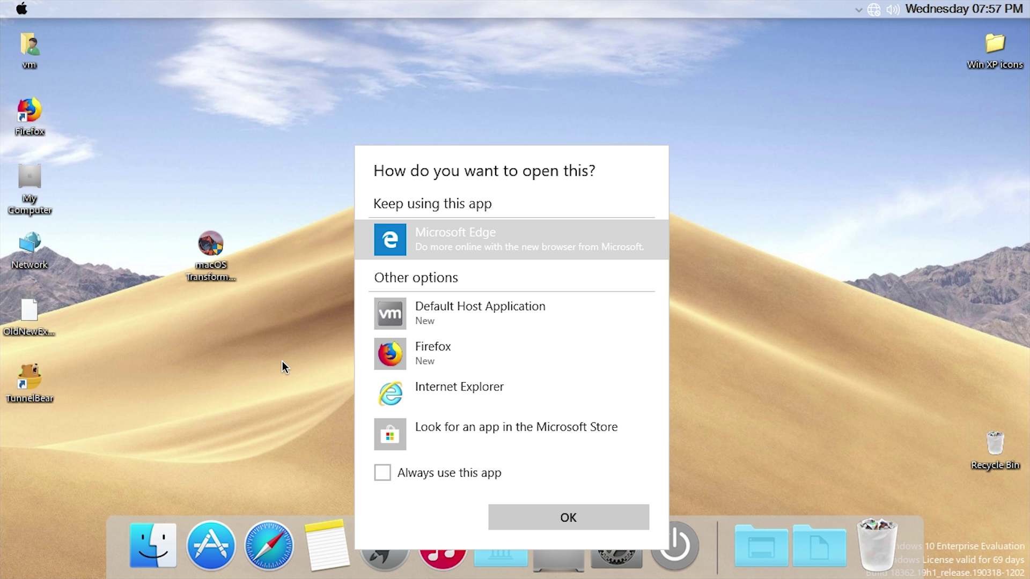
pyautogui.click(413, 263)
# - Show the dock's Applications stack in Explorer and close the Programs folder window
pyautogui.click(219, 560)
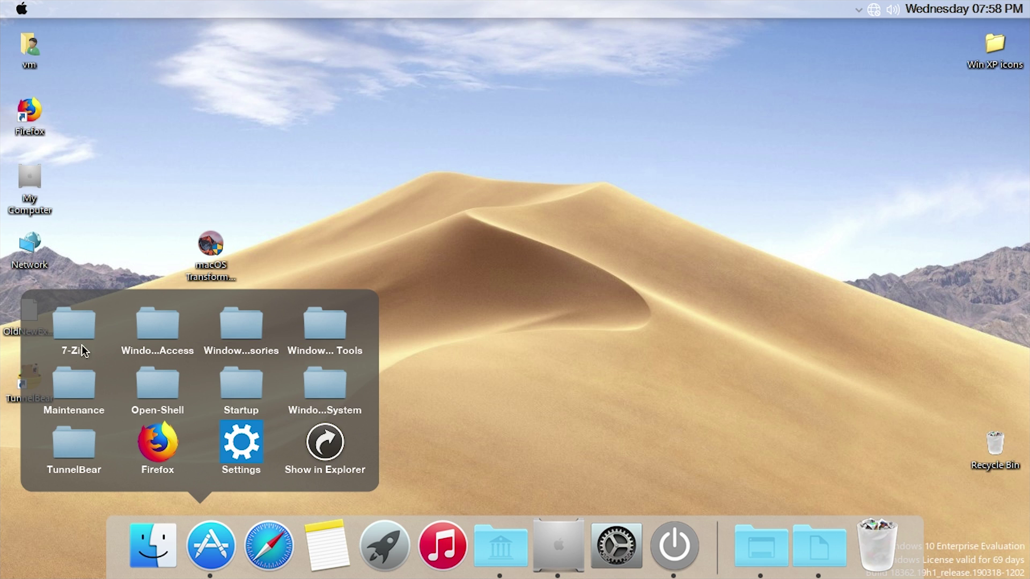
pyautogui.click(324, 446)
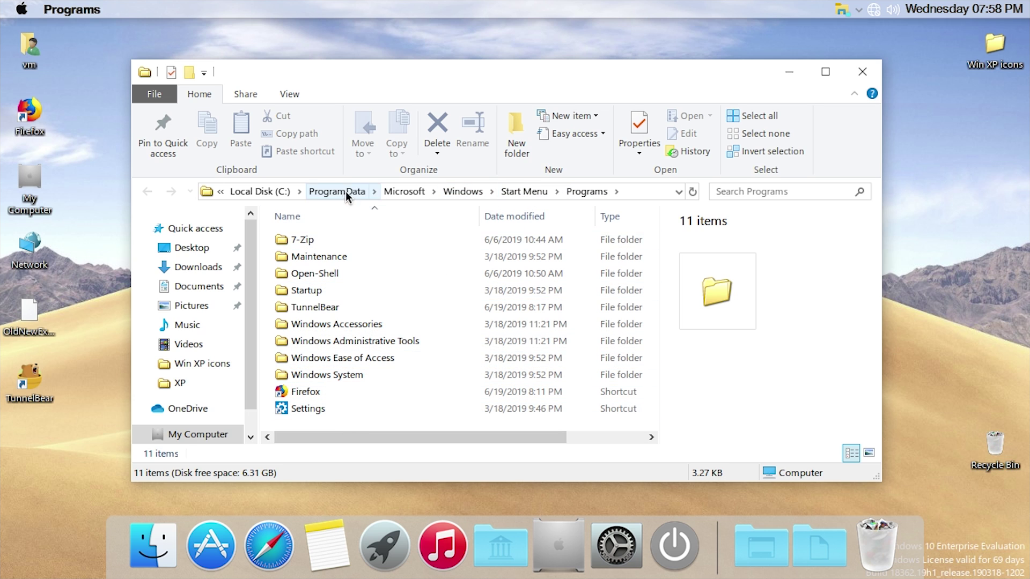
pyautogui.click(862, 75)
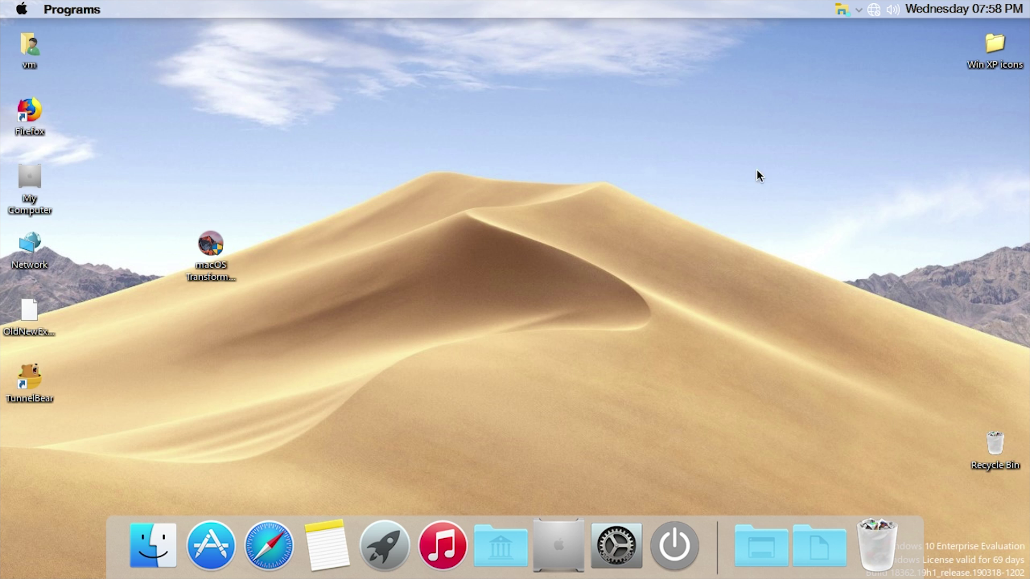
# - Expand the Open-Shell folder in the dock's Applications stack, look over its entries, and collapse the stack
pyautogui.click(202, 537)
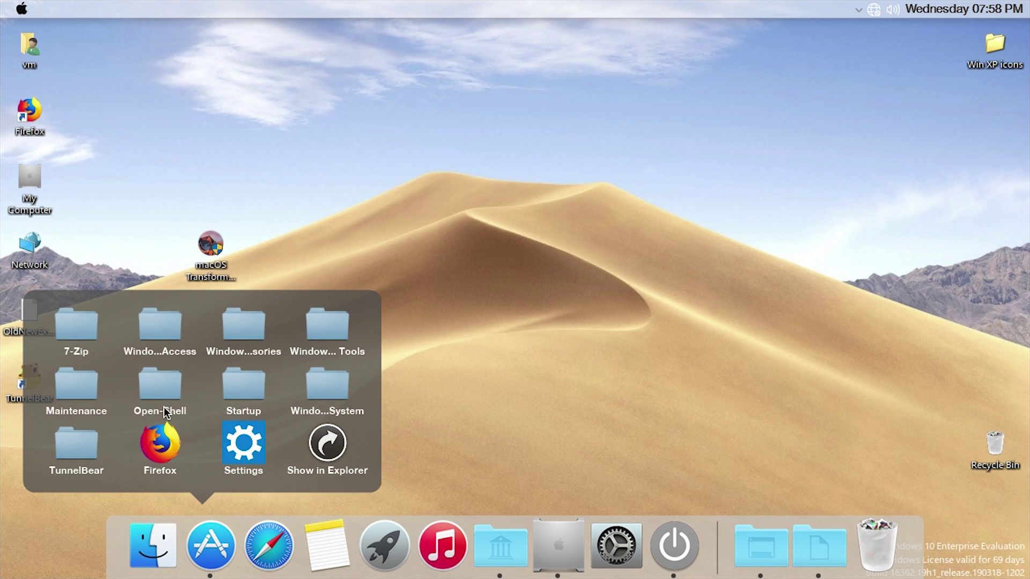
pyautogui.click(167, 378)
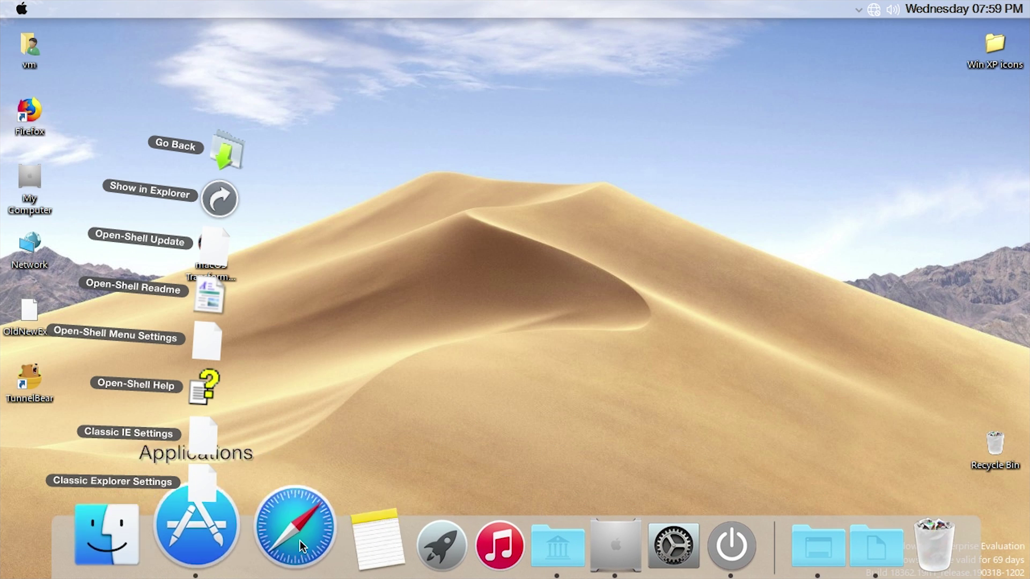
pyautogui.click(332, 414)
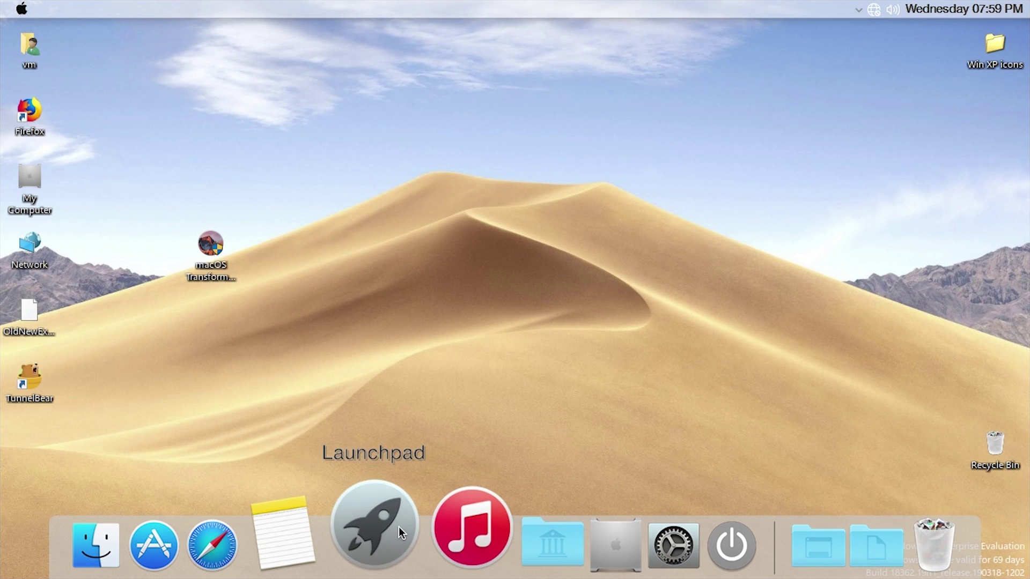
# - Open Launchpad, flip to its second page and back, and expand the Libraries folder
pyautogui.click(385, 536)
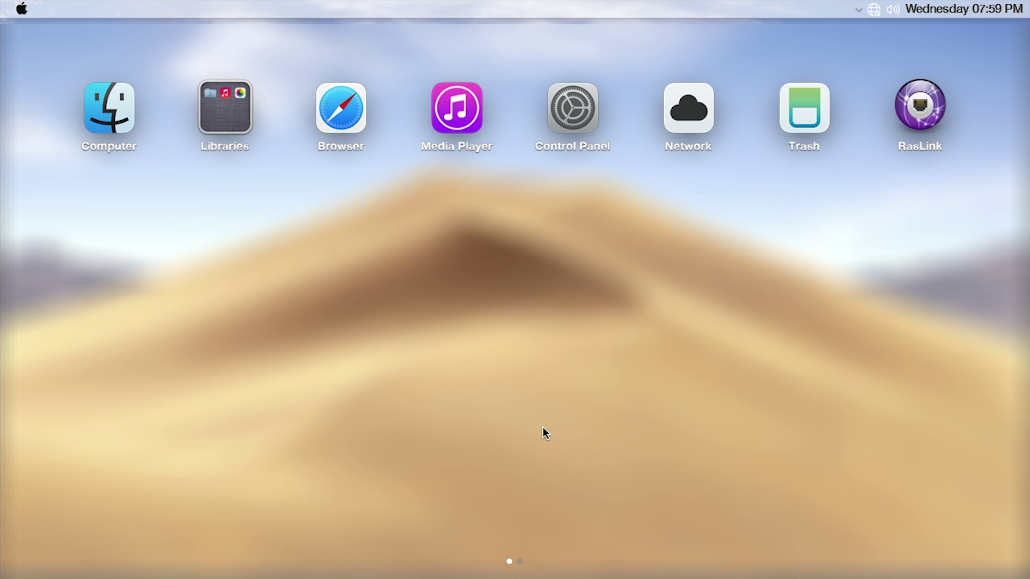
pyautogui.moveTo(720, 331); pyautogui.dragTo(127, 373)
pyautogui.moveTo(382, 339); pyautogui.dragTo(825, 333)
pyautogui.click(228, 119)
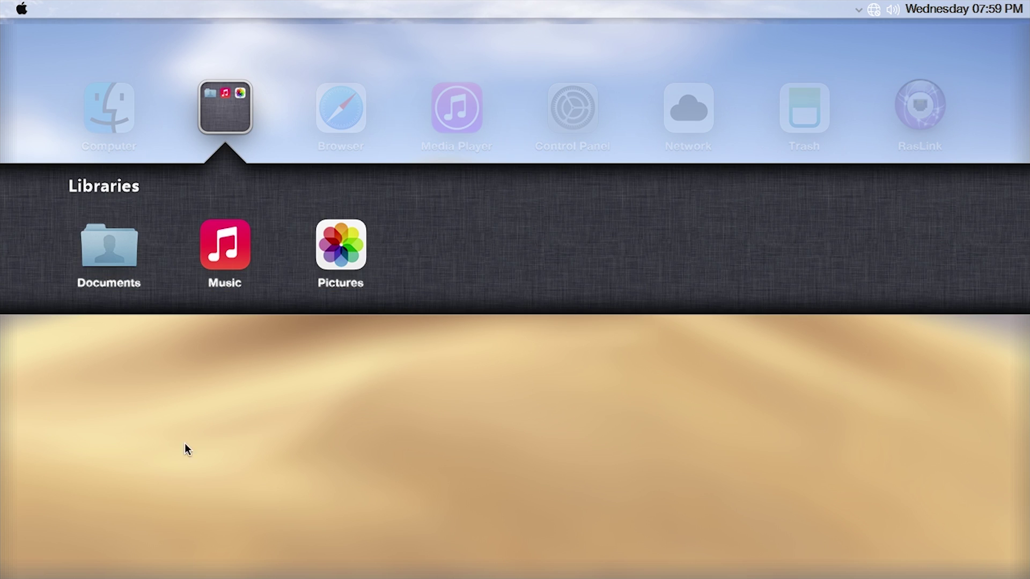
# - Collapse the Libraries folder in Launchpad and try the CloseMonitor entry on the second page
pyautogui.click(366, 392)
pyautogui.click(237, 115)
pyautogui.click(426, 443)
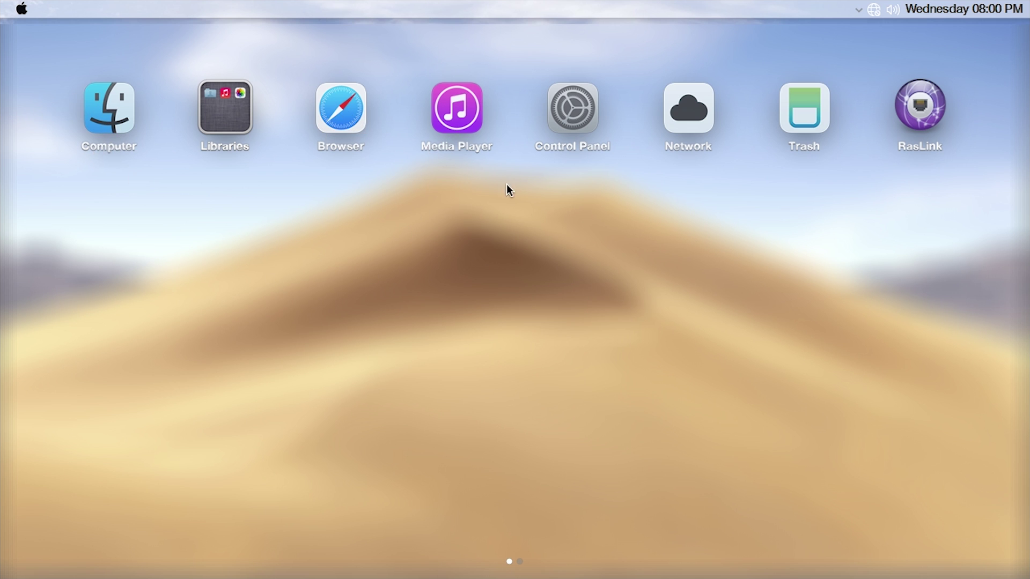
pyautogui.hscroll(2, 511, 272)
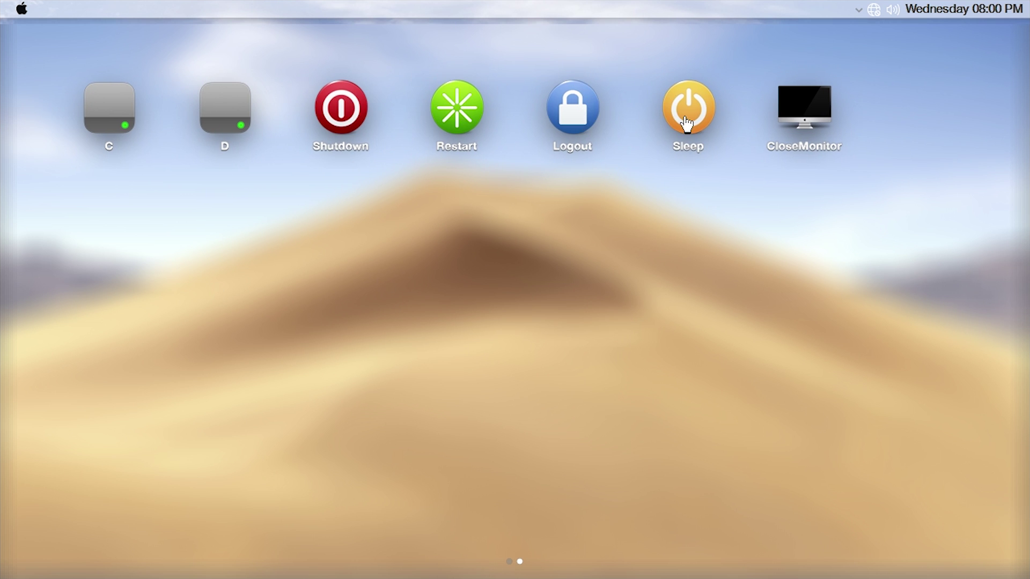
pyautogui.click(806, 117)
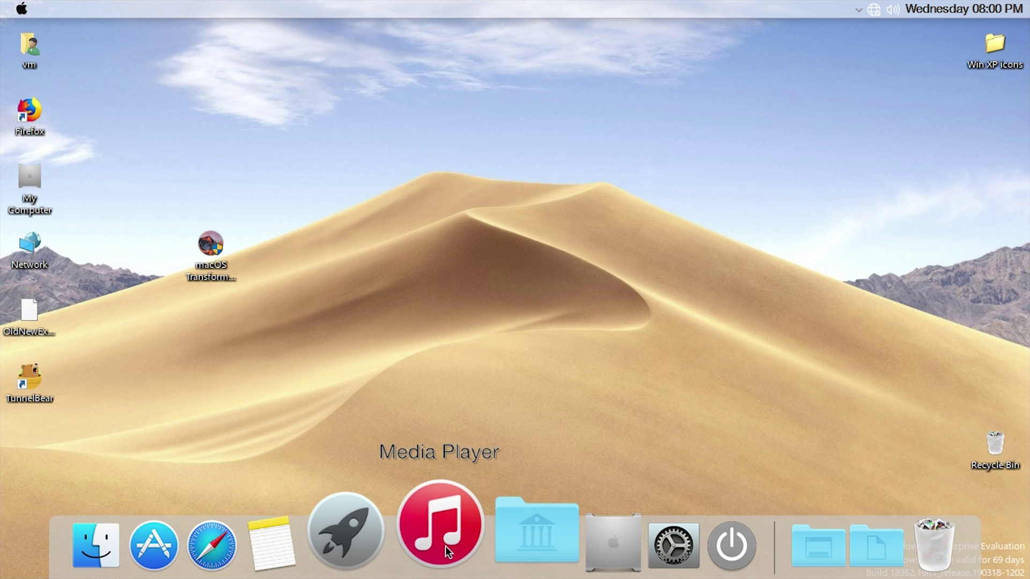
# - Try the dock's libraries, Documents and Desktop stacks, showing the Documents folder in Explorer and closing its window
pyautogui.click(486, 540)
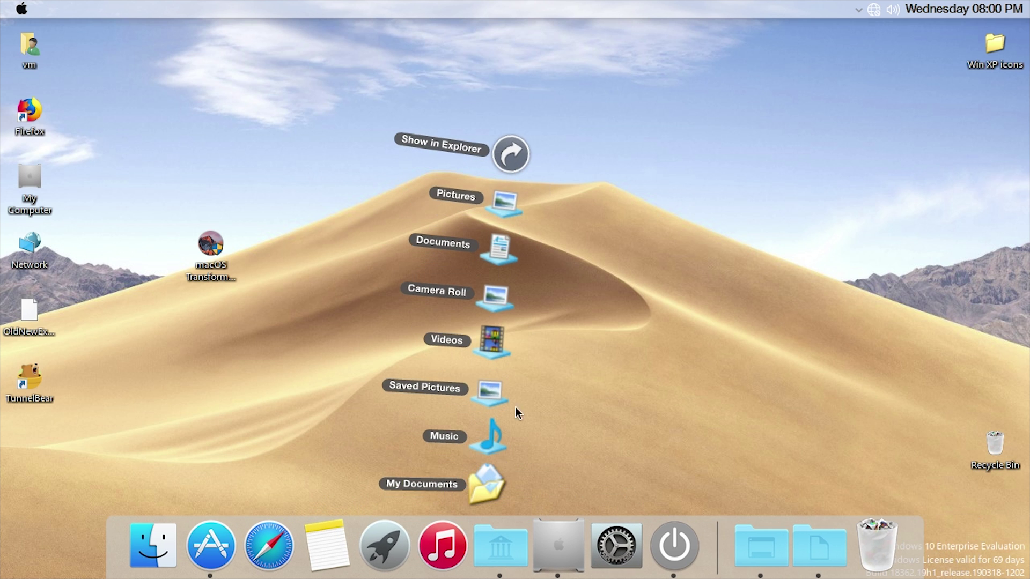
pyautogui.click(597, 259)
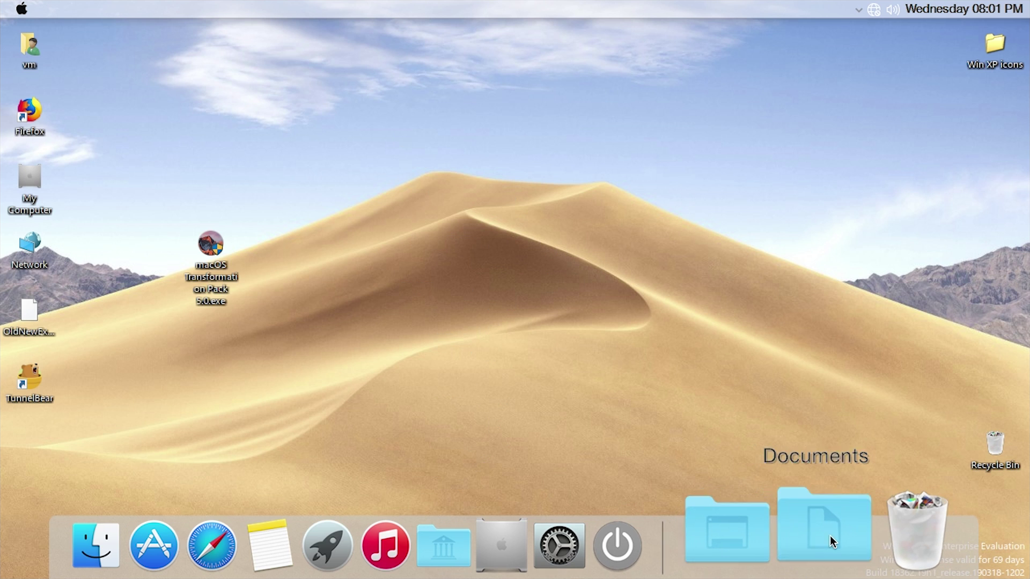
pyautogui.click(829, 535)
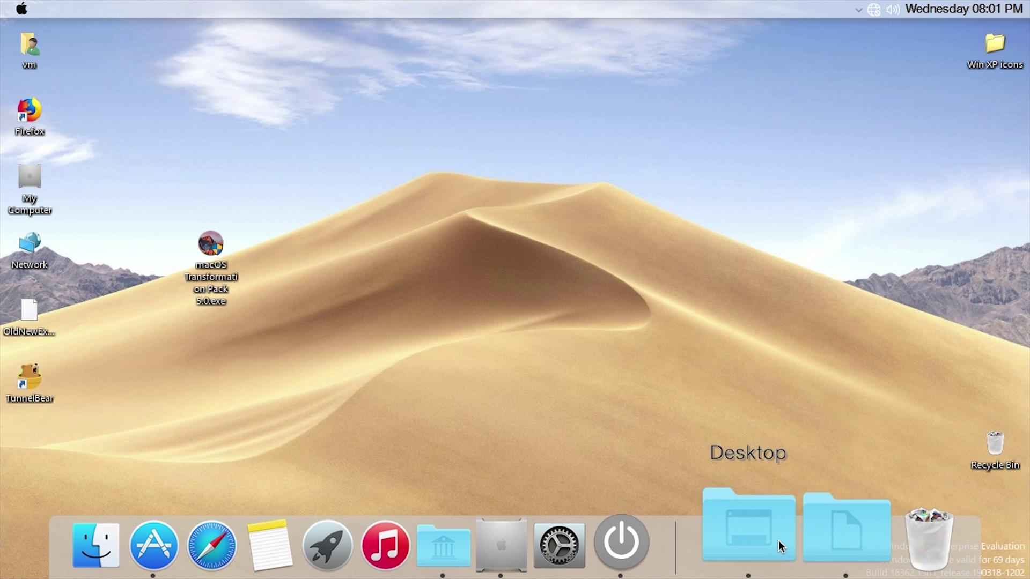
pyautogui.click(778, 539)
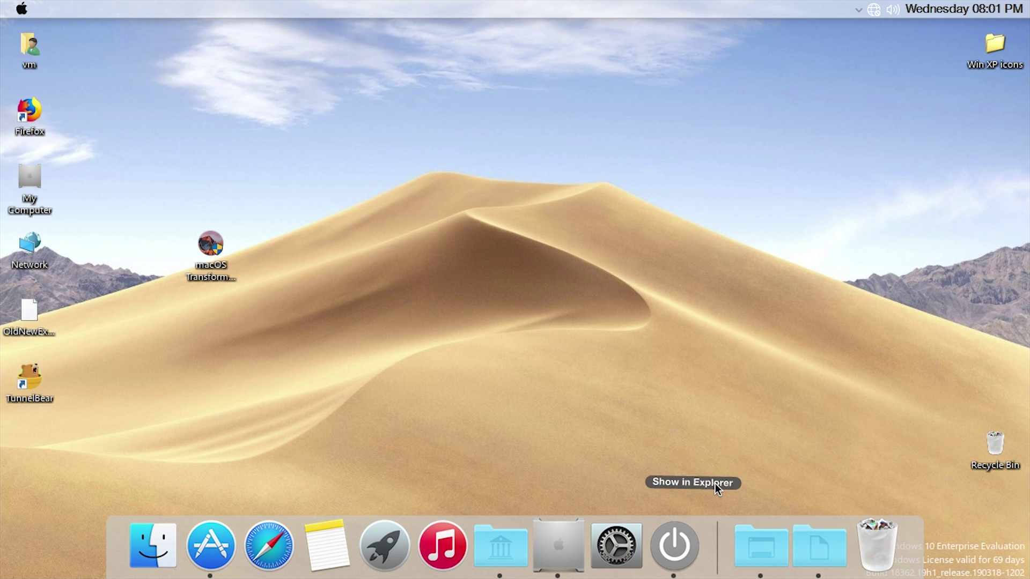
pyautogui.click(707, 482)
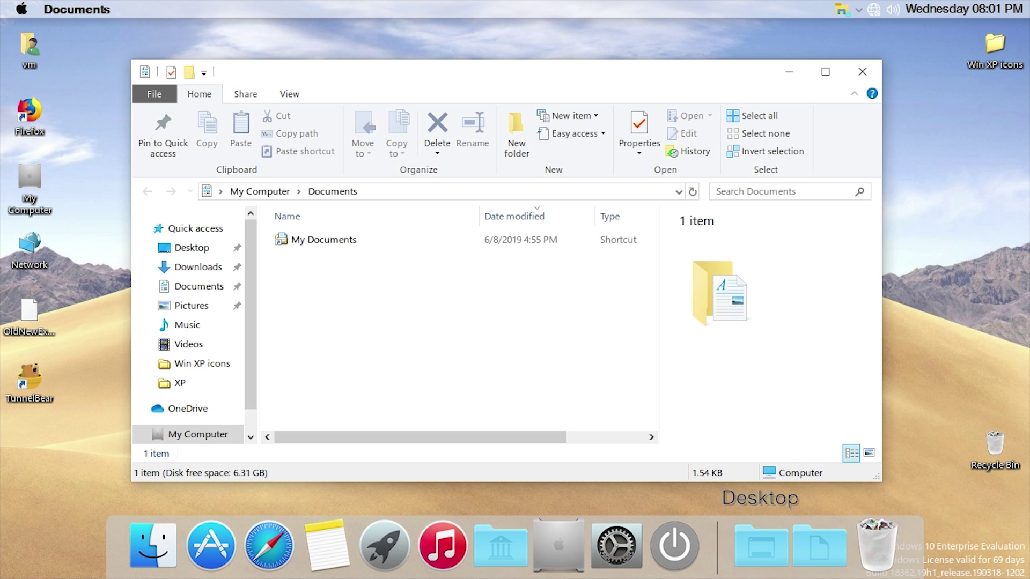
pyautogui.click(862, 72)
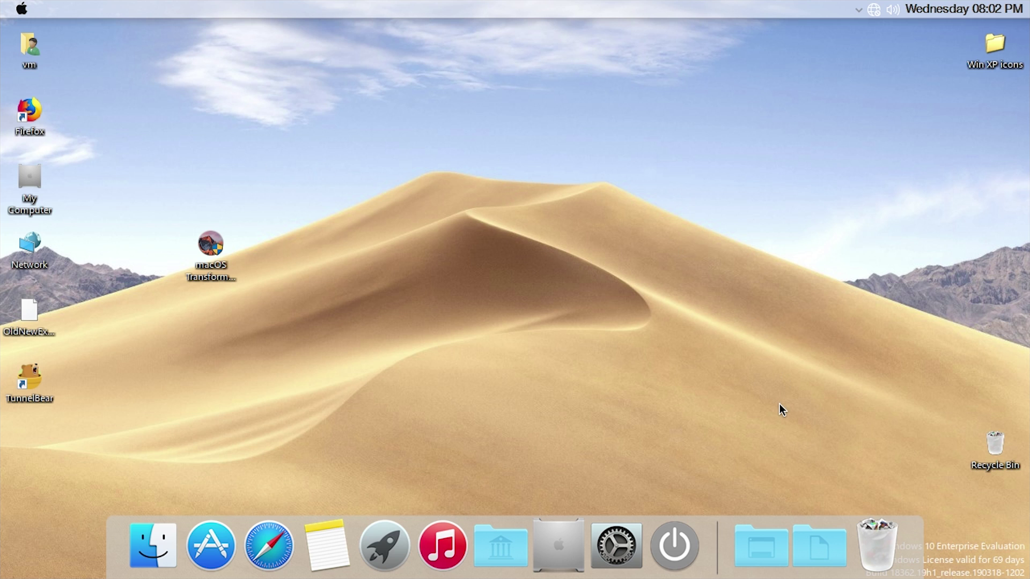
# - Remove the Documents stack from the dock and try to add the macOS Transformation Pack installer to it
pyautogui.moveTo(816, 541); pyautogui.dragTo(642, 245)
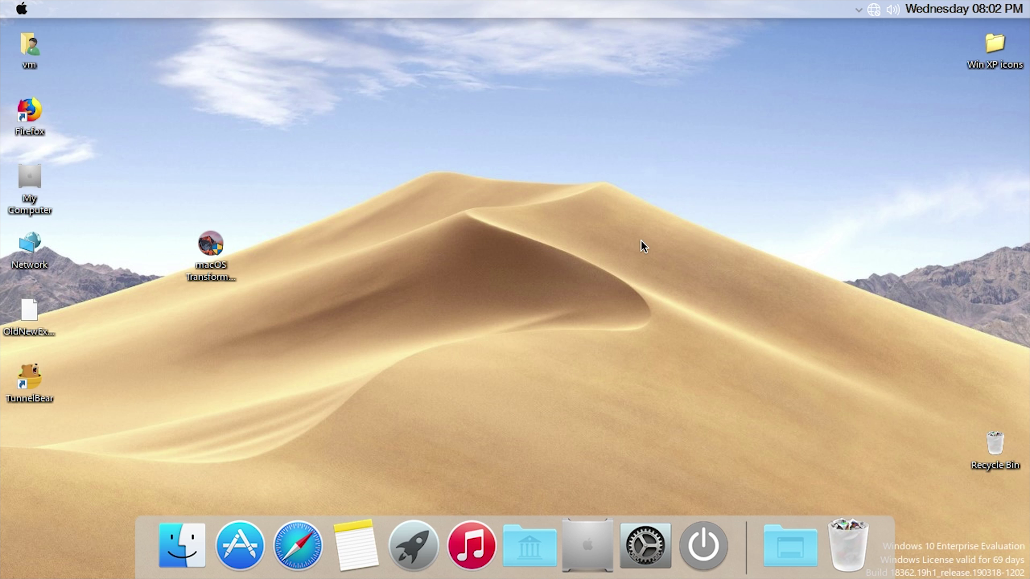
pyautogui.moveTo(230, 258); pyautogui.dragTo(704, 393)
# - Open the Dock Settings, look over the General options, and confirm the dialog
pyautogui.rightClick(741, 544)
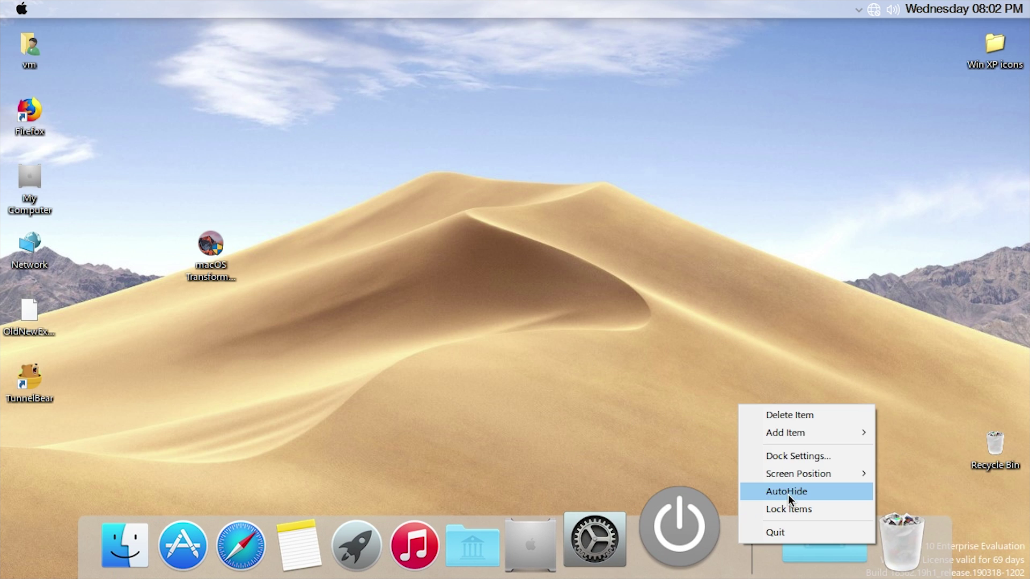
pyautogui.click(798, 460)
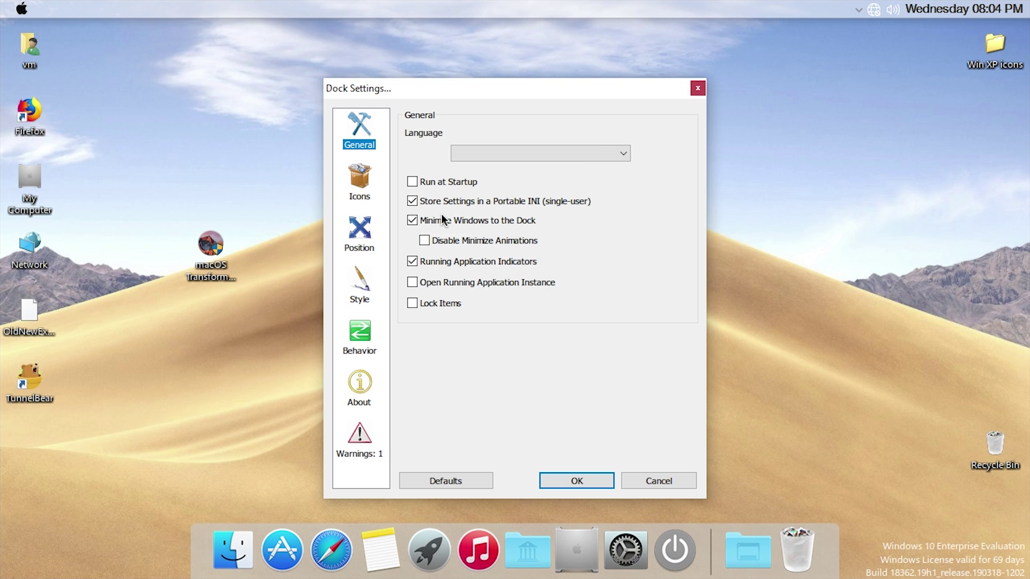
pyautogui.click(578, 480)
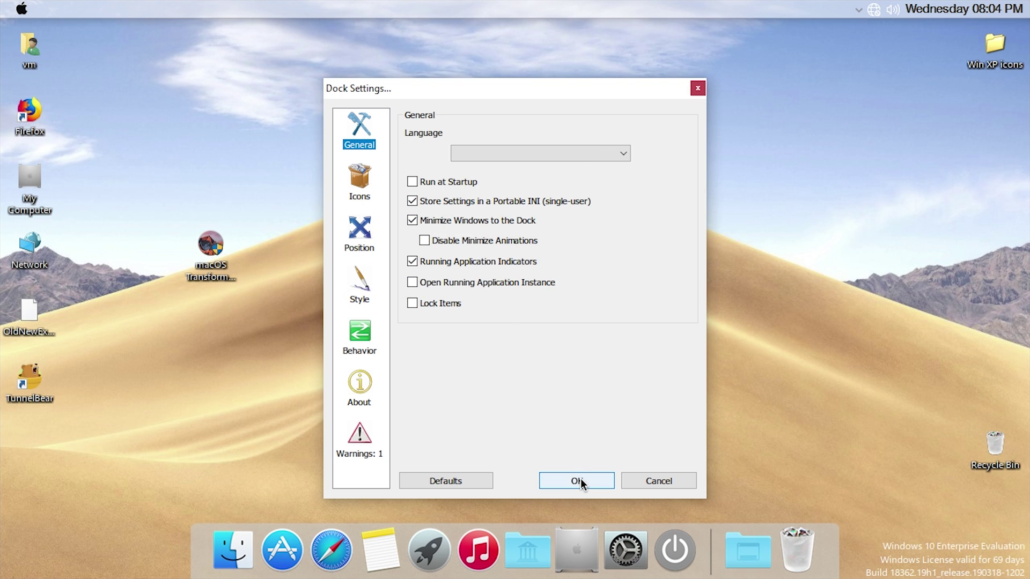
# - Open the vm folder and My Computer from the desktop and minimize each window to check the minimizing behaviour
pyautogui.doubleClick(30, 48)
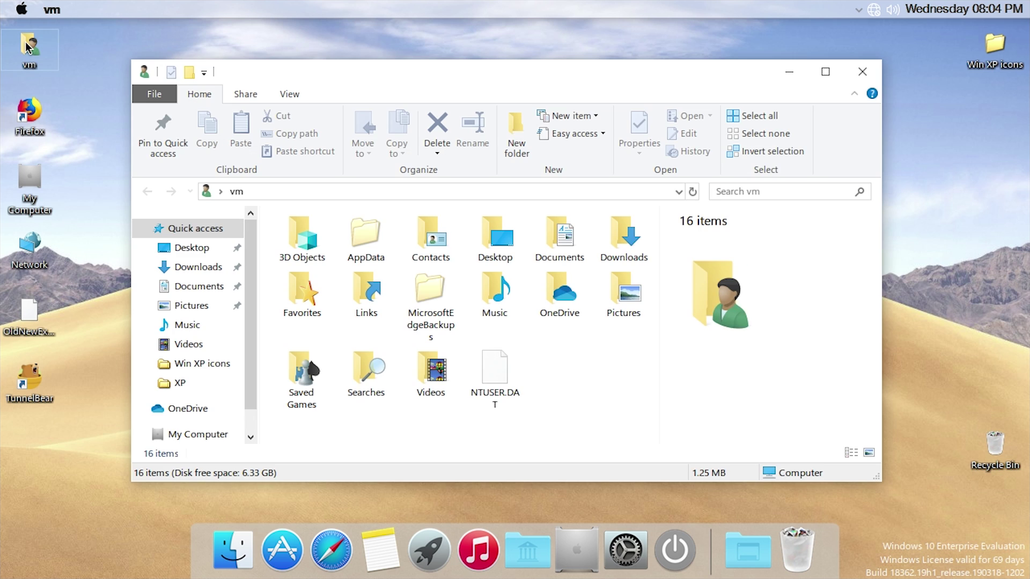
pyautogui.click(790, 73)
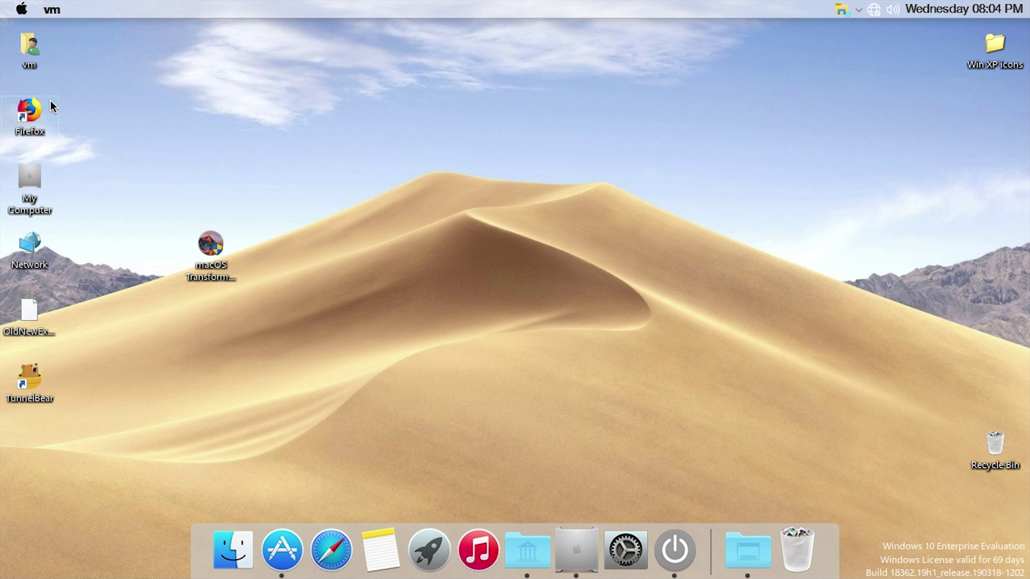
pyautogui.doubleClick(18, 59)
pyautogui.click(790, 70)
pyautogui.doubleClick(31, 195)
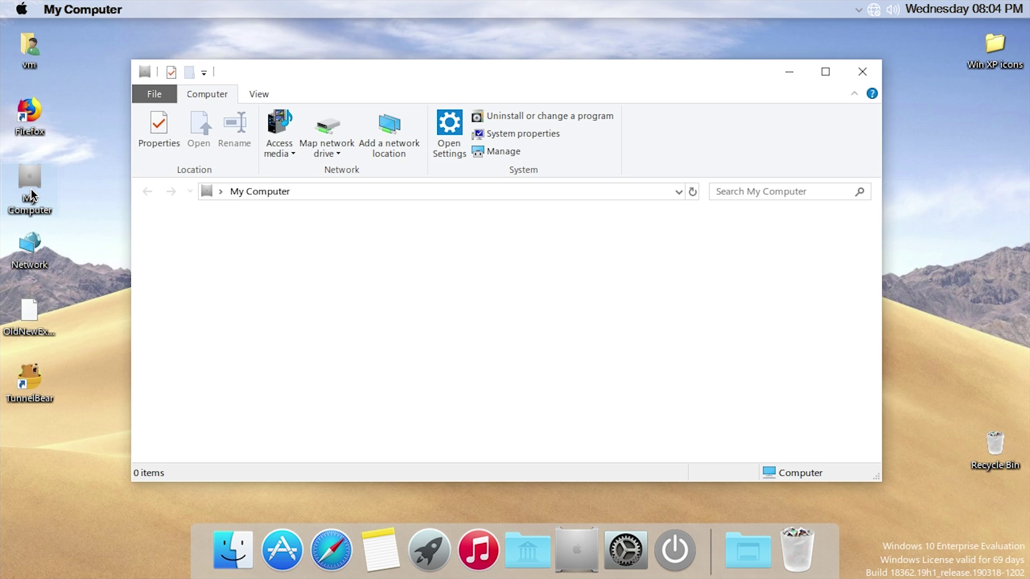
pyautogui.click(798, 79)
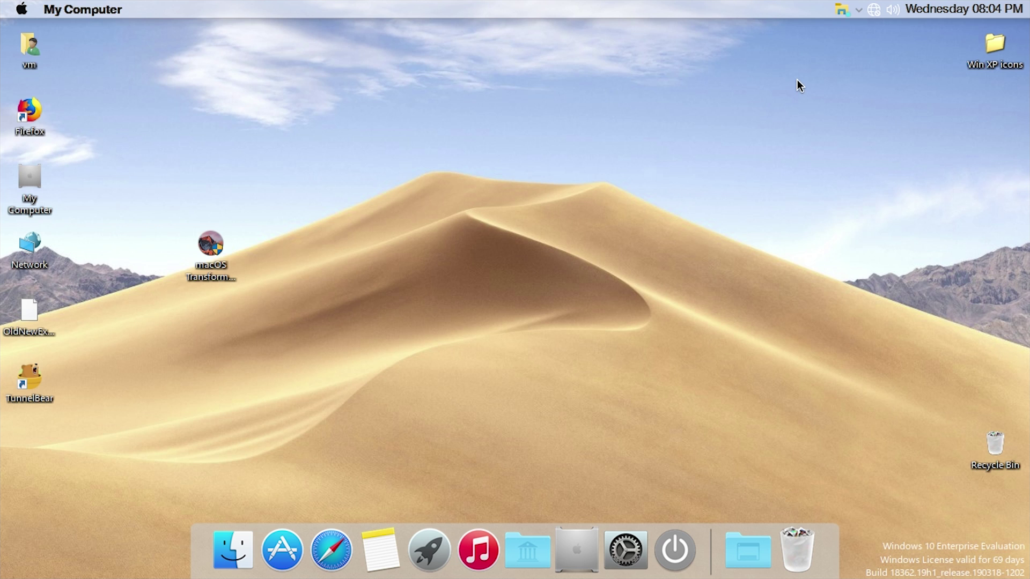
# - Check the My Computer title in the menu bar, and expand and collapse the dock's Desktop stack
pyautogui.click(105, 9)
pyautogui.click(450, 254)
pyautogui.moveTo(738, 539)
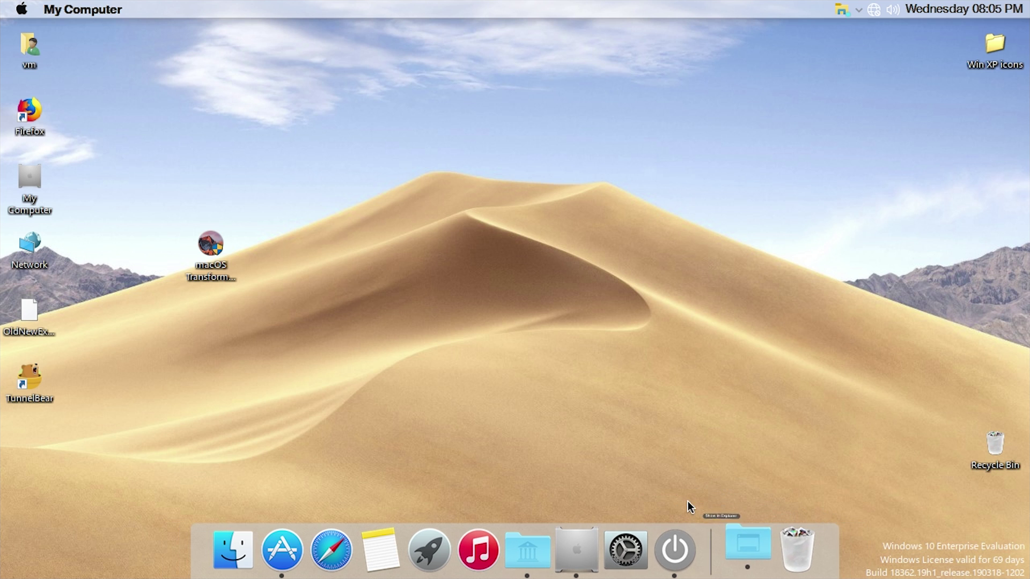
pyautogui.click(717, 514)
pyautogui.click(532, 260)
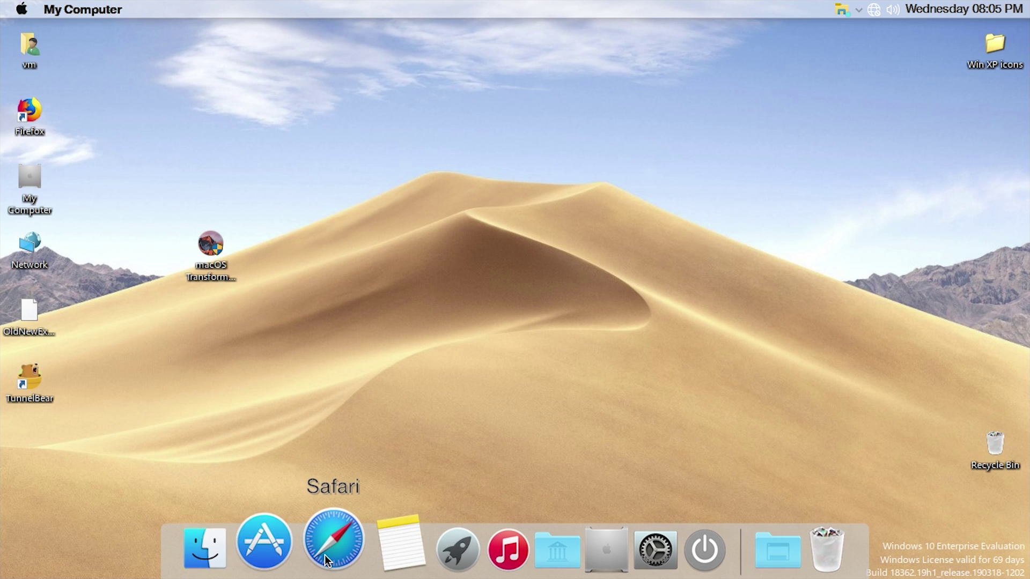
# - Launch Safari from the dock with Microsoft Edge as the opening app, and minimize the browser window
pyautogui.click(332, 542)
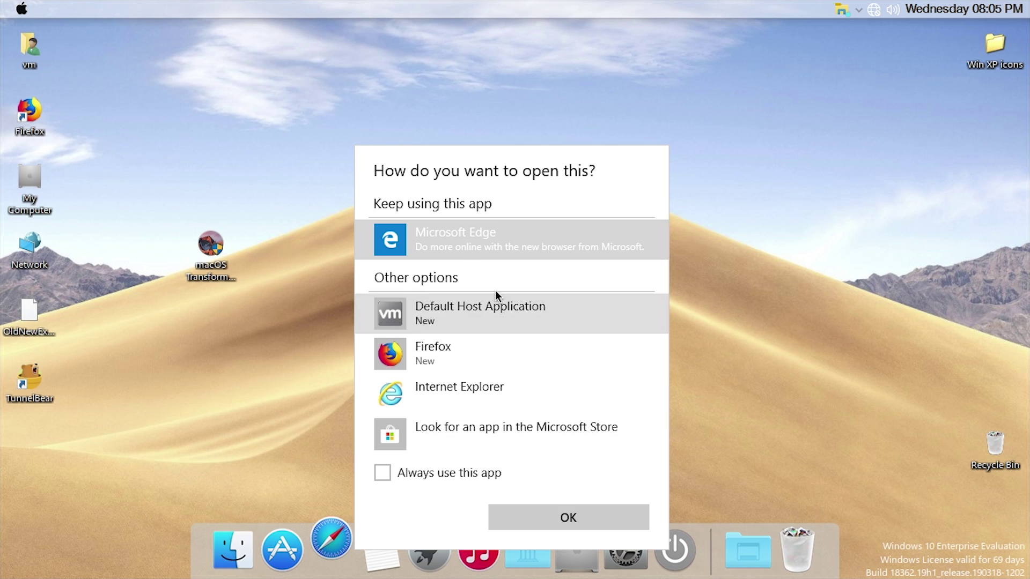
pyautogui.click(568, 517)
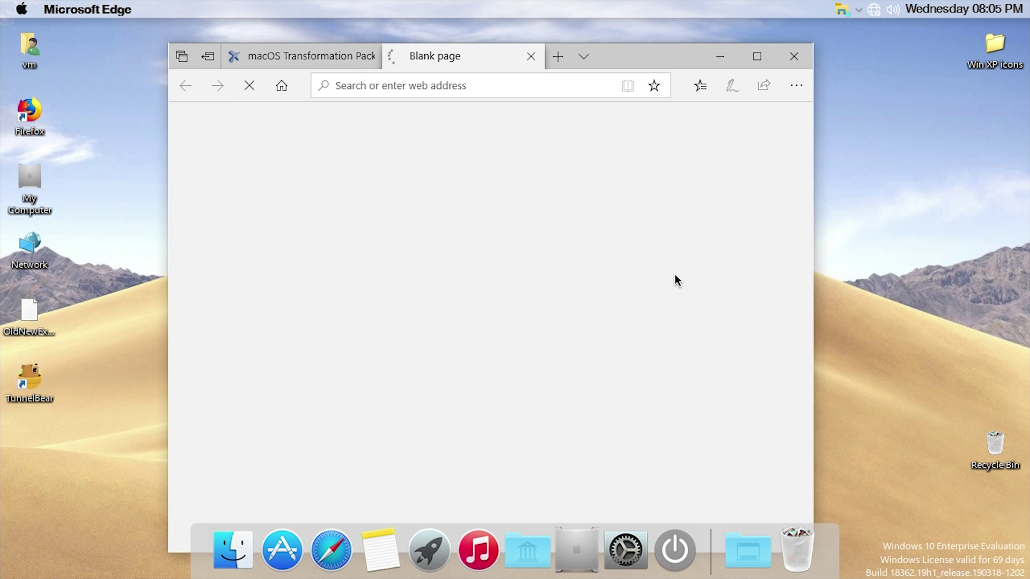
pyautogui.click(720, 57)
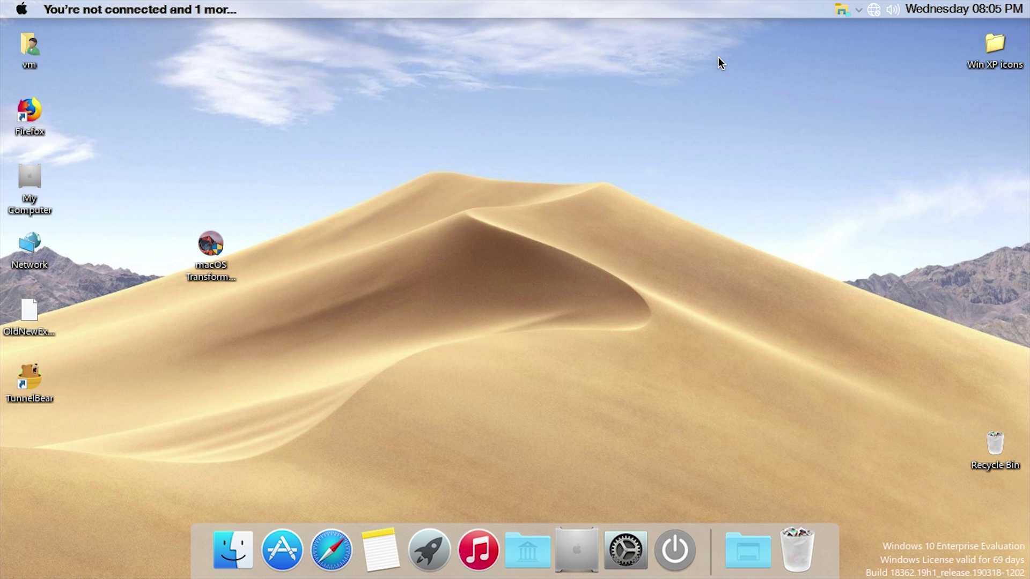
# - Close the macOS-style menu bar so that the Windows taskbar takes its place
pyautogui.rightClick(160, 10)
pyautogui.click(218, 30)
pyautogui.rightClick(206, 10)
pyautogui.click(231, 20)
# - Restore the minimized My Computer and Microsoft Edge windows and close both, including all browser tabs
pyautogui.moveTo(233, 20)
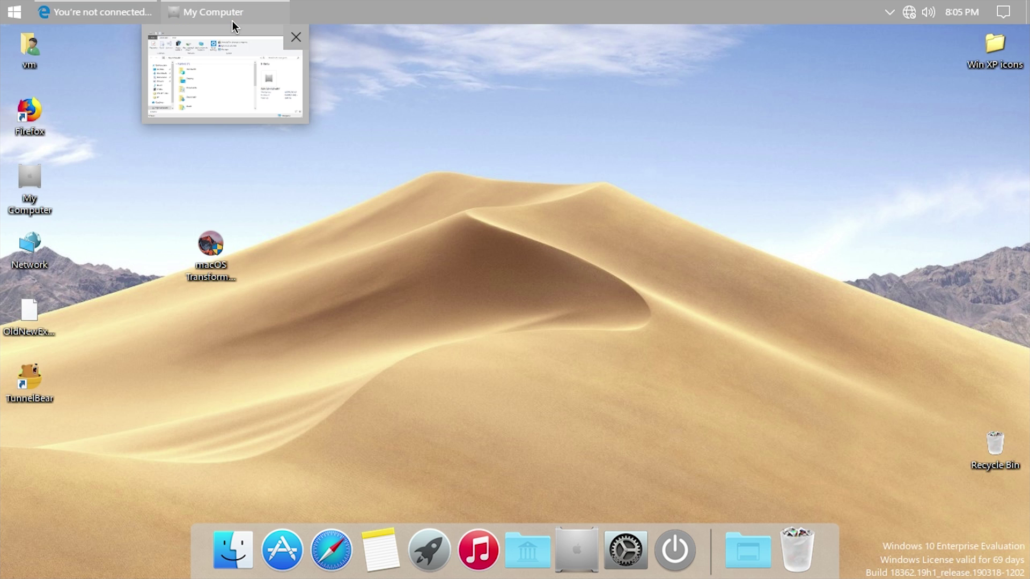
pyautogui.click(196, 20)
pyautogui.click(868, 70)
pyautogui.click(109, 20)
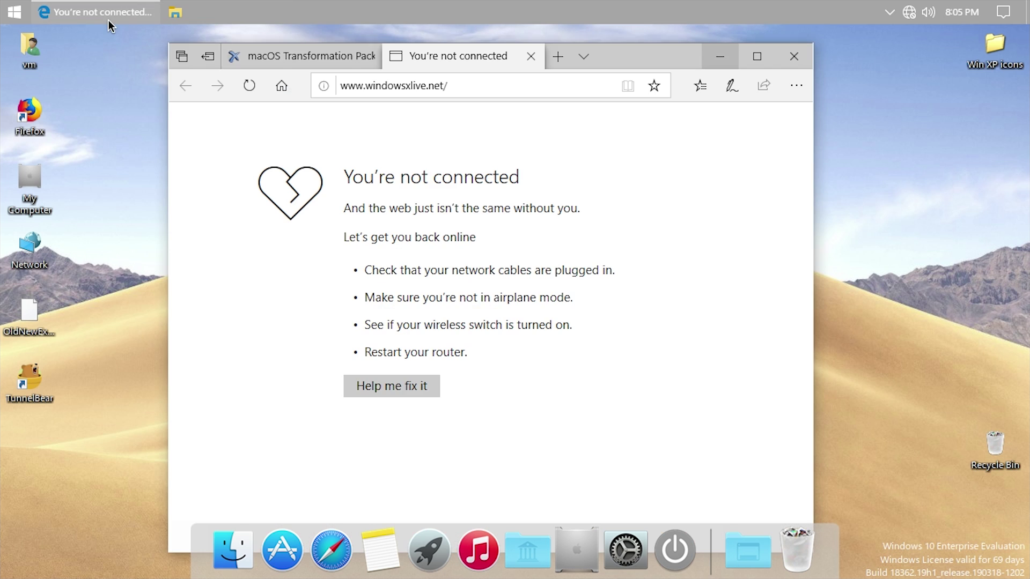
pyautogui.click(792, 57)
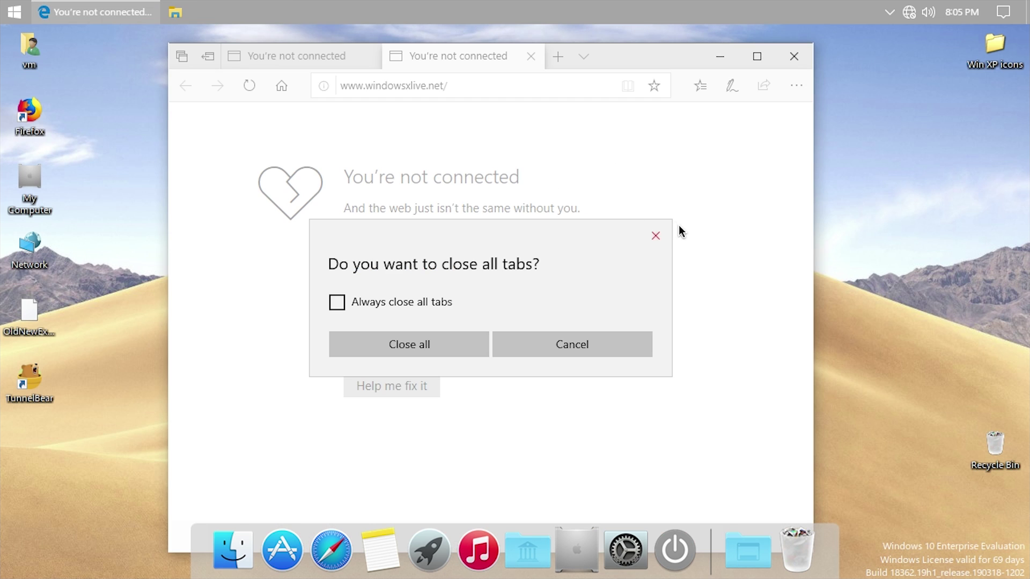
pyautogui.click(484, 339)
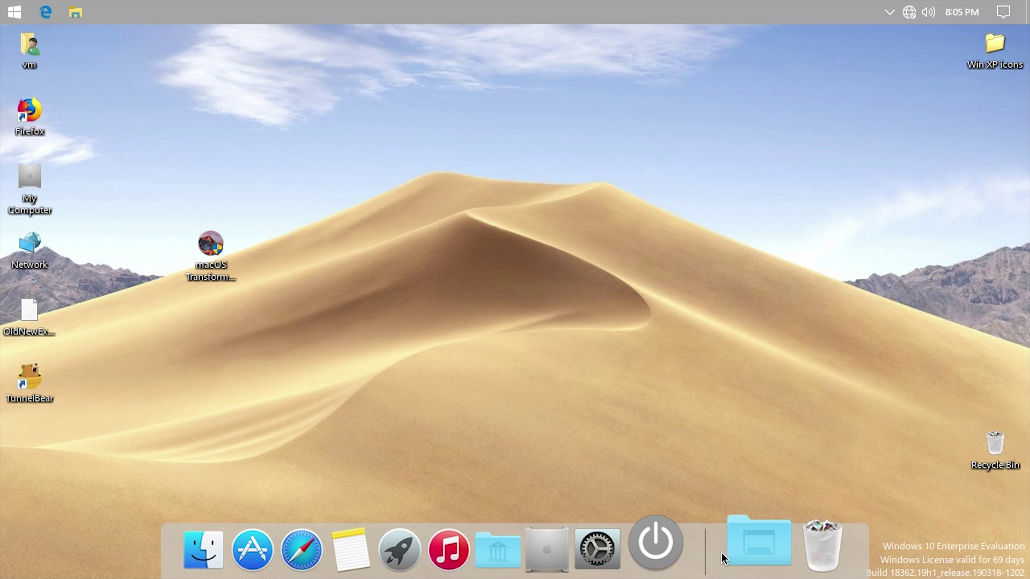
pyautogui.click(722, 553)
pyautogui.click(858, 71)
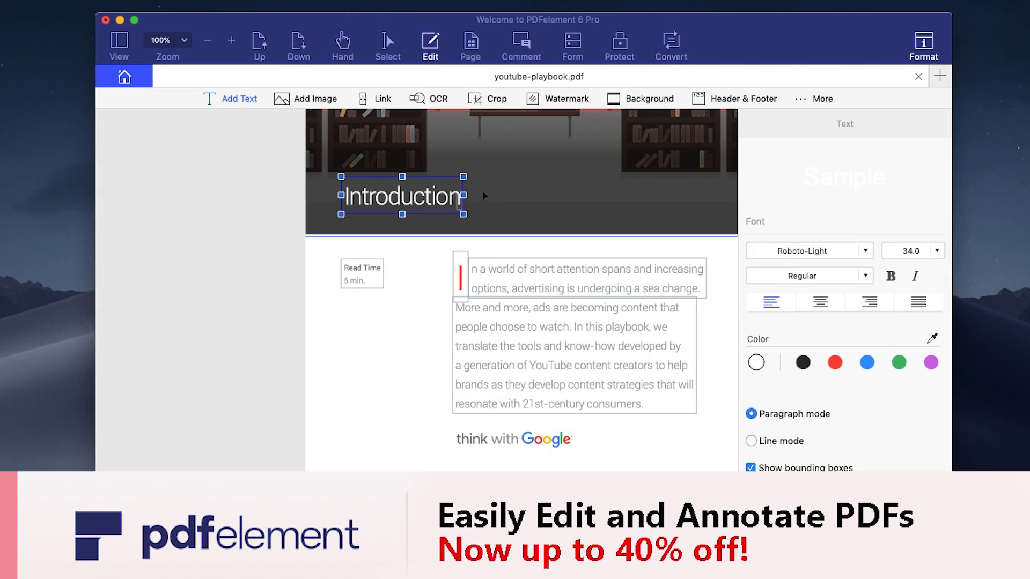
# - In PDFelement, extend the heading in youtube-playbook.pdf to "Introduction to my PDF File" and widen its text box to fit one line
pyautogui.write('to my')
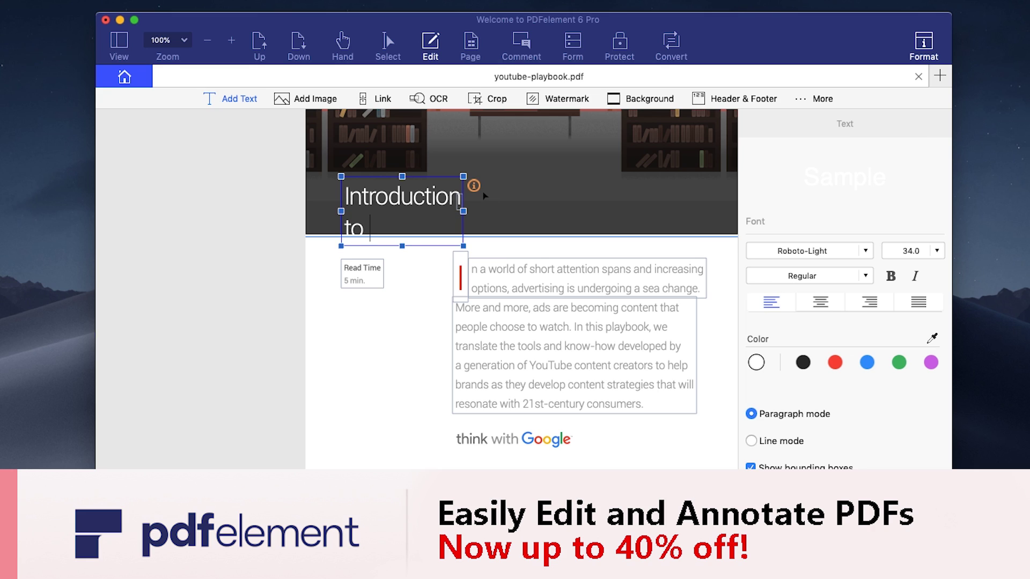
pyautogui.write(' PDF')
pyautogui.press('Return')
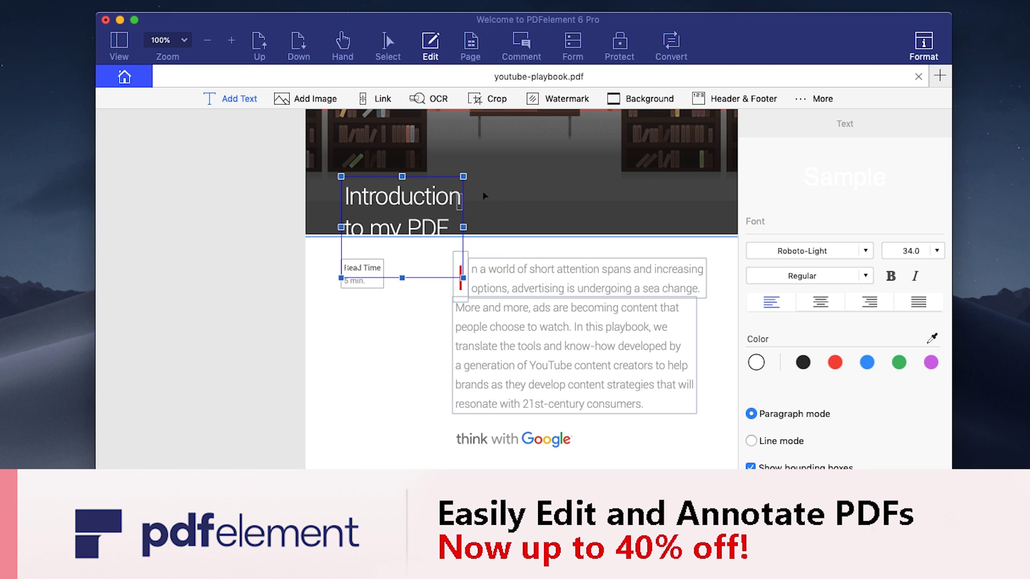
pyautogui.moveTo(464, 230); pyautogui.dragTo(615, 233)
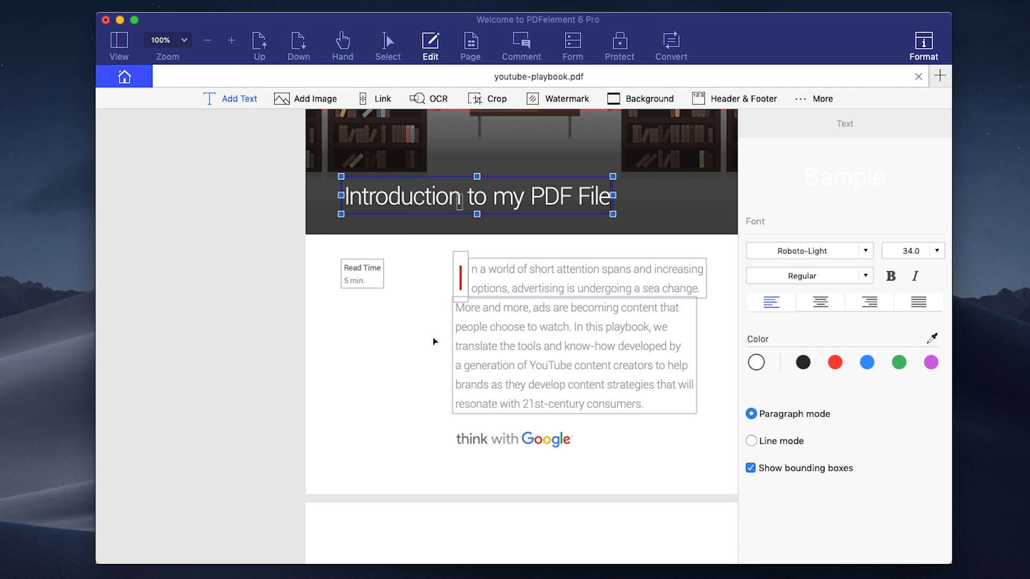
# - Underline the first line of the introduction paragraph and strike through its last line, "resonate with 21st-century consumers."
pyautogui.moveTo(472, 190); pyautogui.dragTo(704, 196)
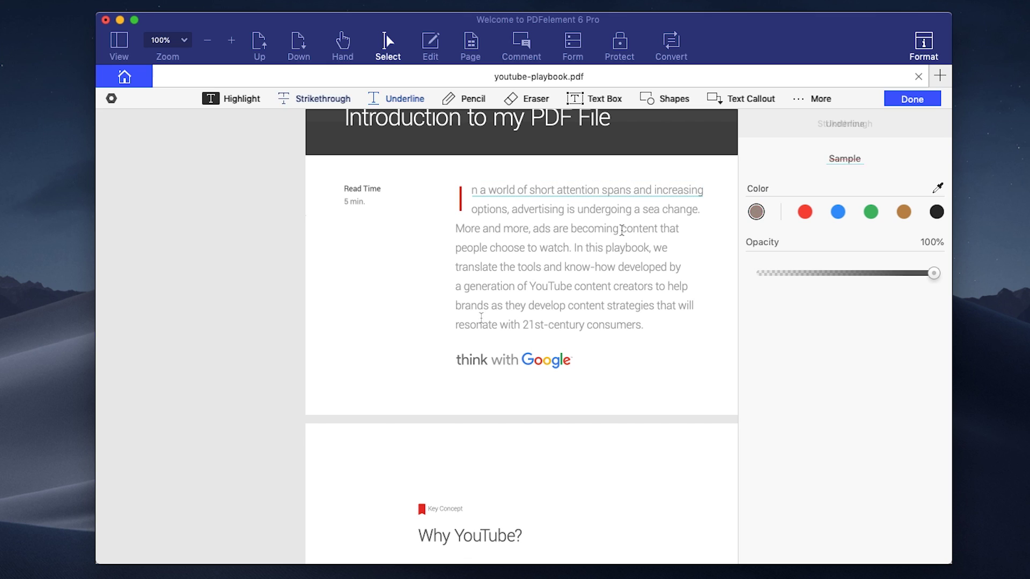
pyautogui.moveTo(455, 326); pyautogui.dragTo(644, 326)
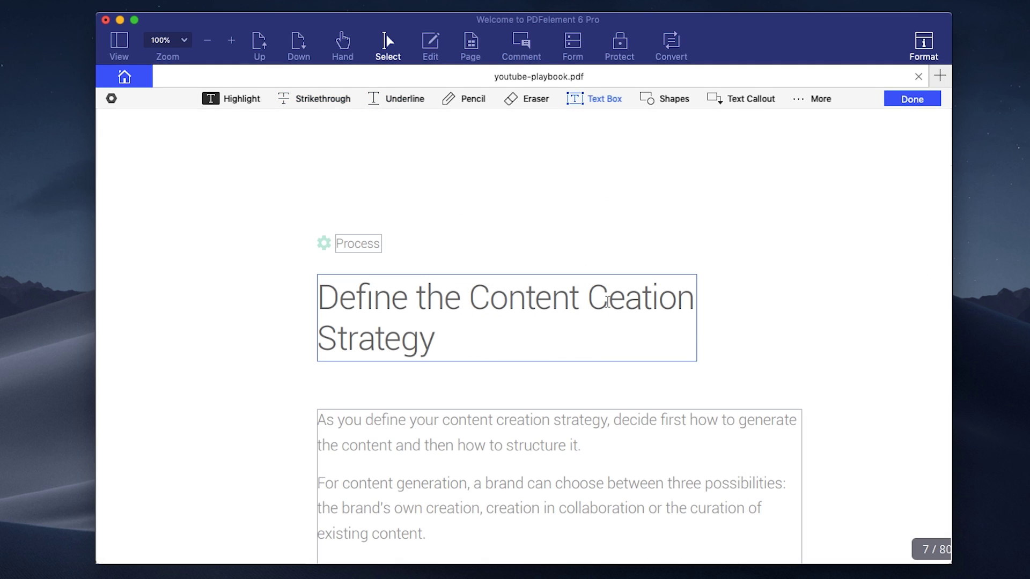
# - Correct the misspelled word "Ceation" to "Creation" in the "Define the Content Creation Strategy" heading
pyautogui.click(608, 300)
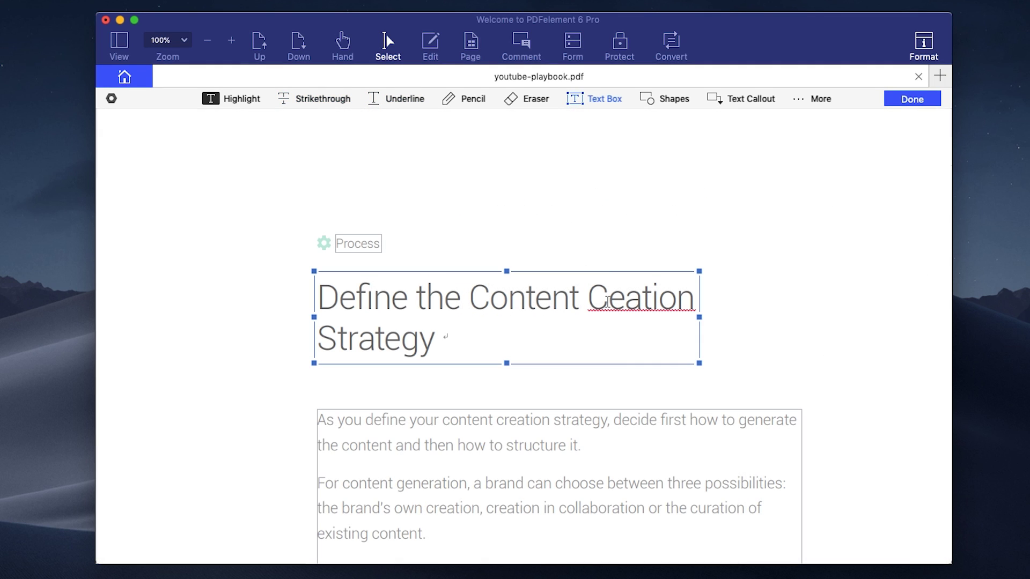
pyautogui.write('r')
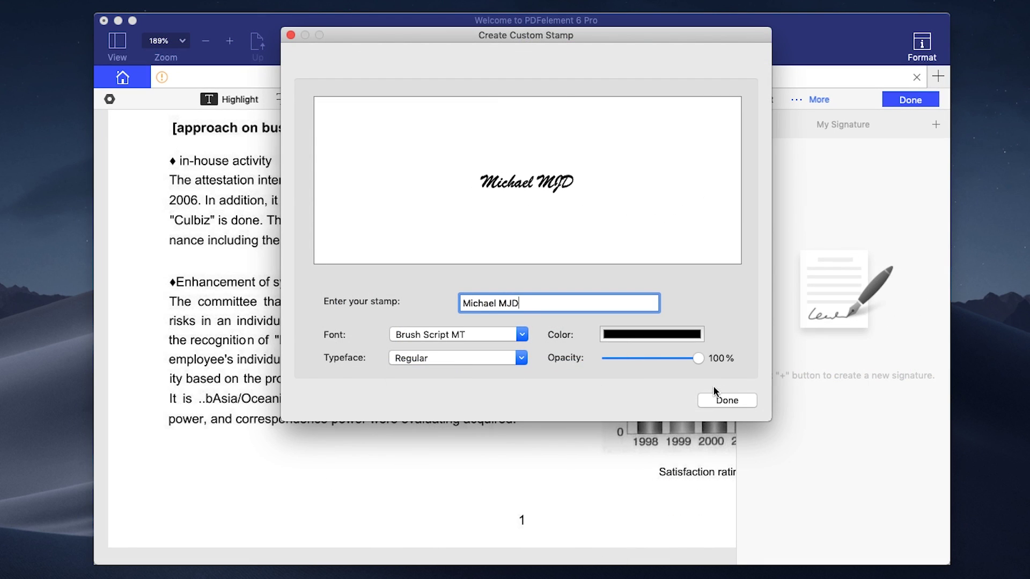
# - Create a custom signature stamp from the signer's name in black Brush Script MT, Regular, at 100% opacity
pyautogui.click(719, 400)
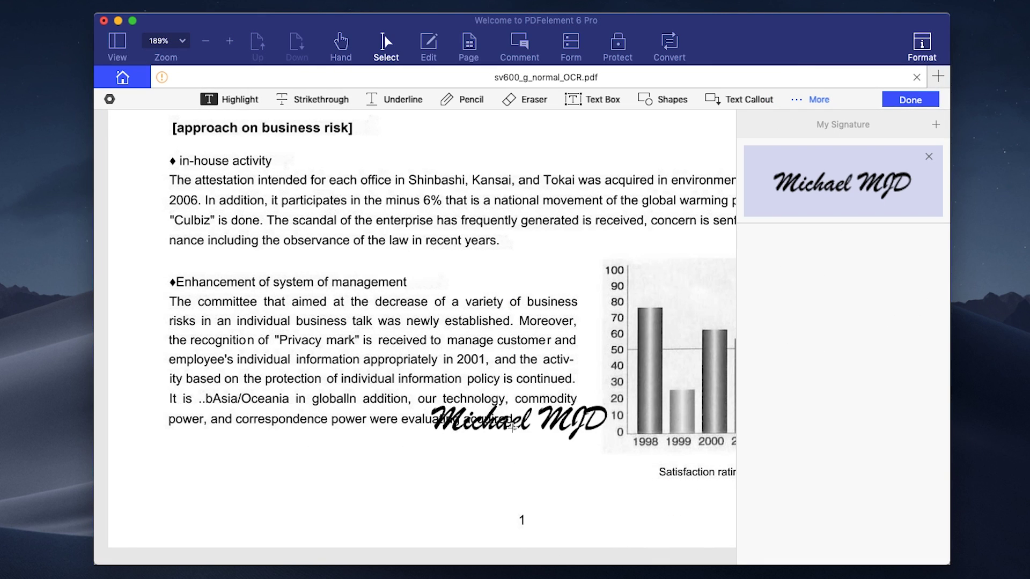
# - Place the saved signature stamp in the blank area below the last paragraph of sv600_g_normal_OCR.pdf
pyautogui.click(471, 471)
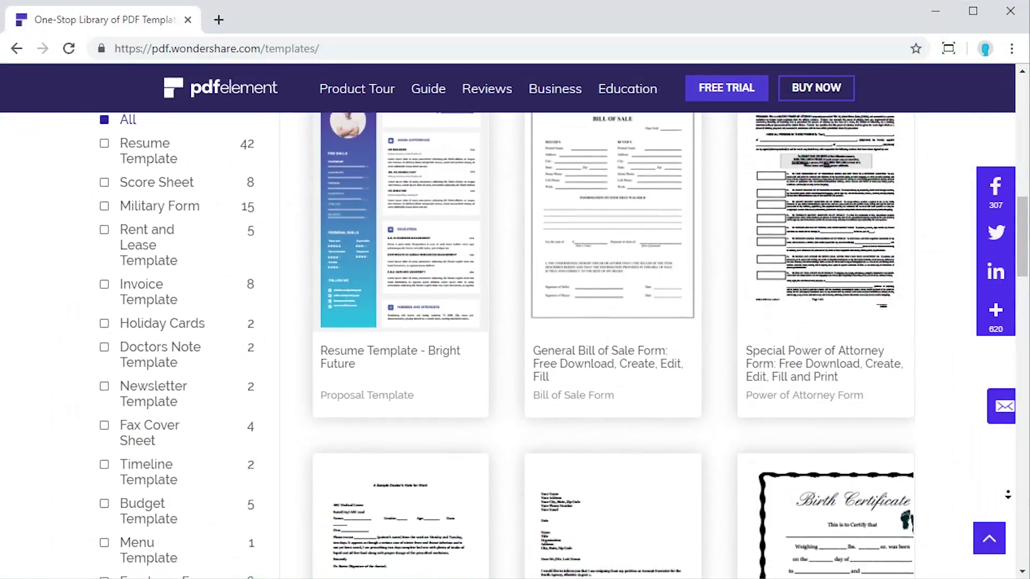
# - Switch to the browser and look through the PDF template library at pdf.wondershare.com/templates
pyautogui.scroll(-6, 564, 343)
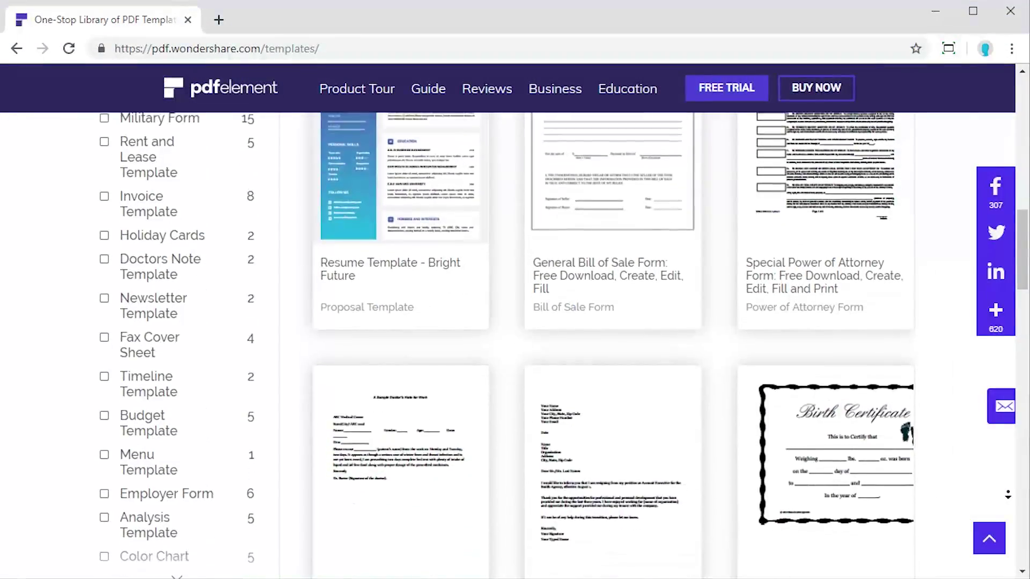
pyautogui.scroll(-5, 563, 344)
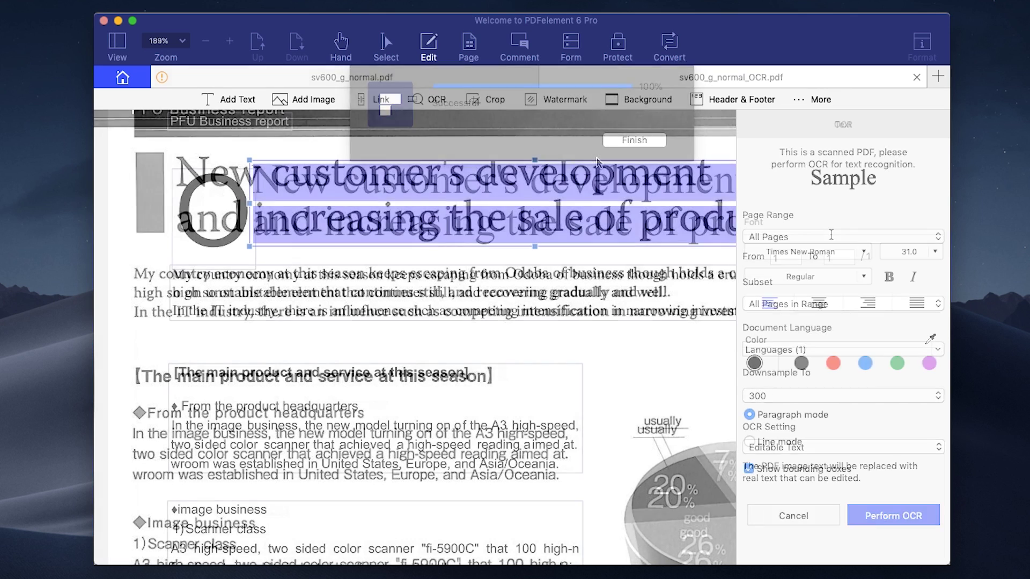
# - In PDFelement, replace the two-line heading of sv600_g_normal_OCR.pdf with "Now I can edit this PDF!"
pyautogui.write('No')
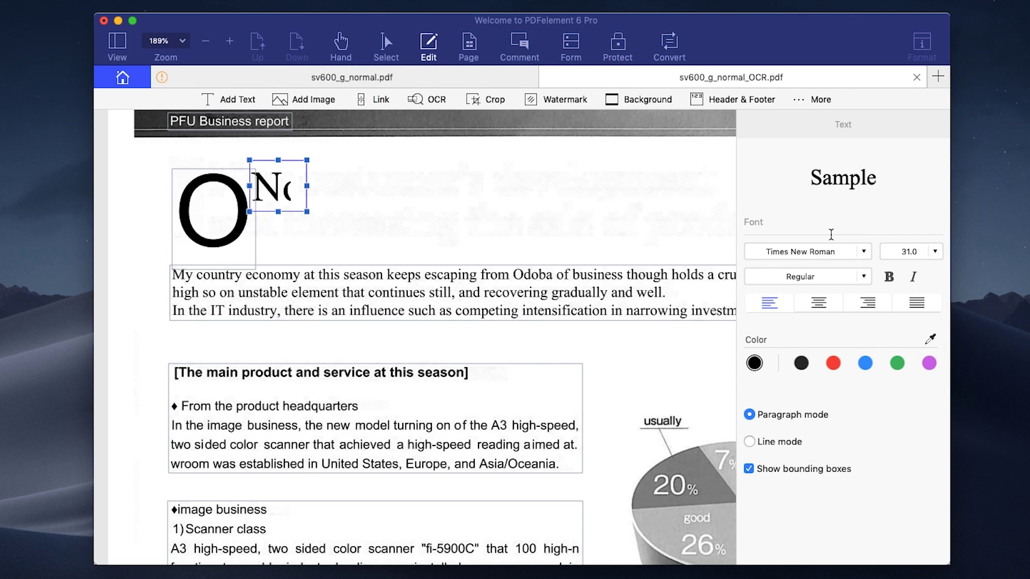
pyautogui.write('w I can edit this PDF!')
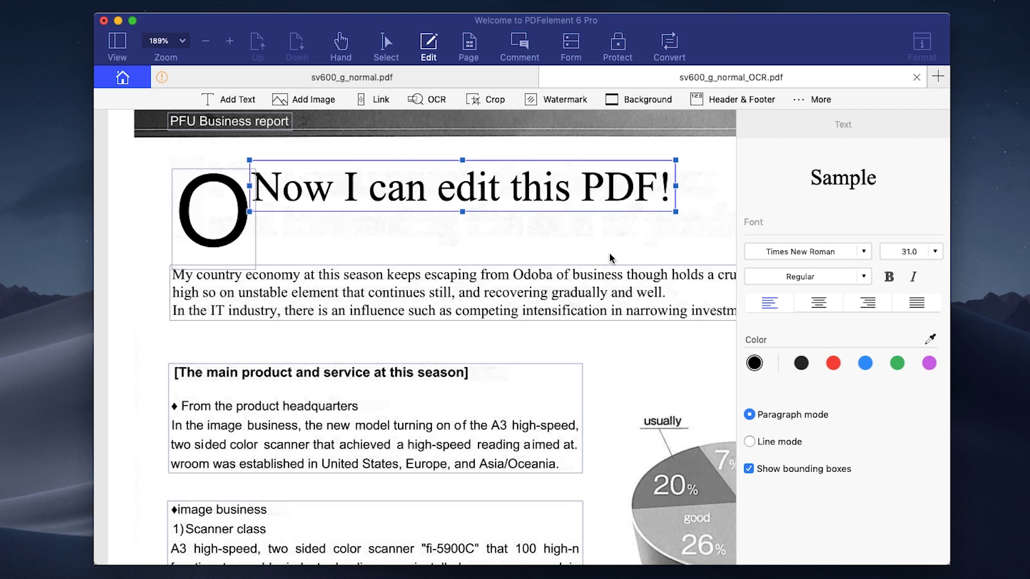
pyautogui.click(555, 370)
pyautogui.scroll(-5, 555, 370)
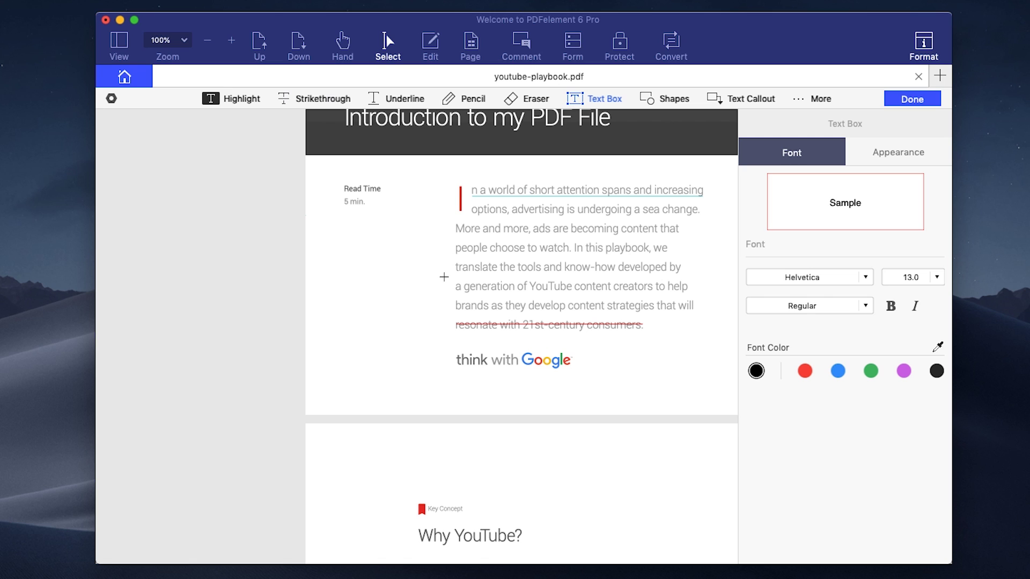
# - Add a text box below the "Read Time" note in youtube-playbook.pdf and replace its placeholder with text beginning "This is a"
pyautogui.moveTo(355, 240); pyautogui.dragTo(498, 348)
pyautogui.doubleClick(377, 257)
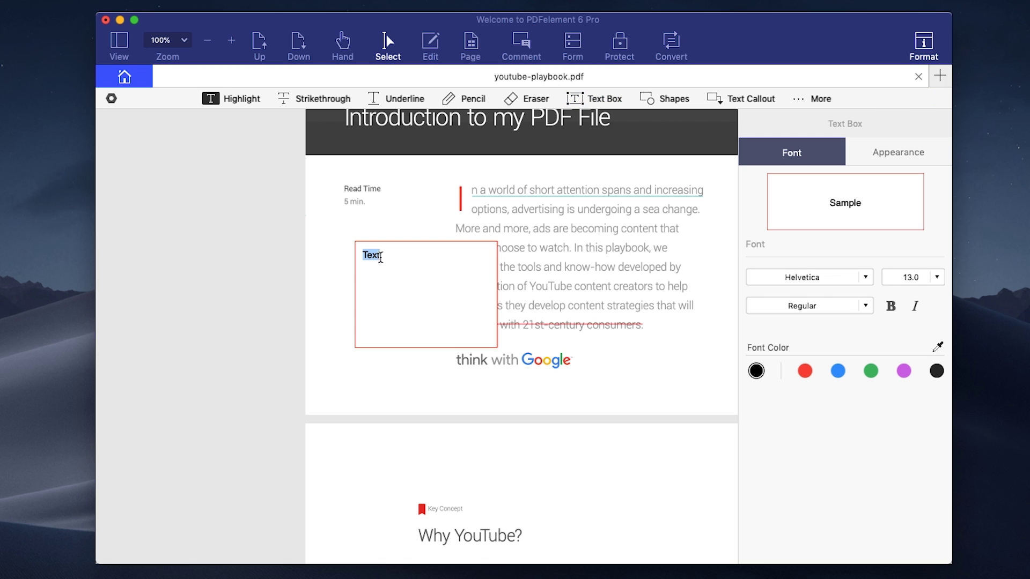
pyautogui.write('This is a')
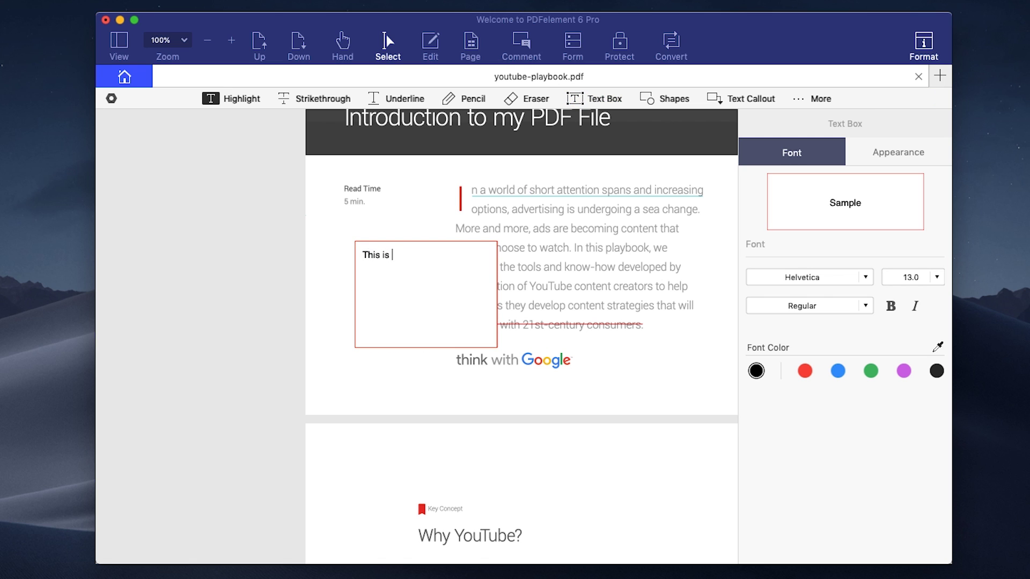